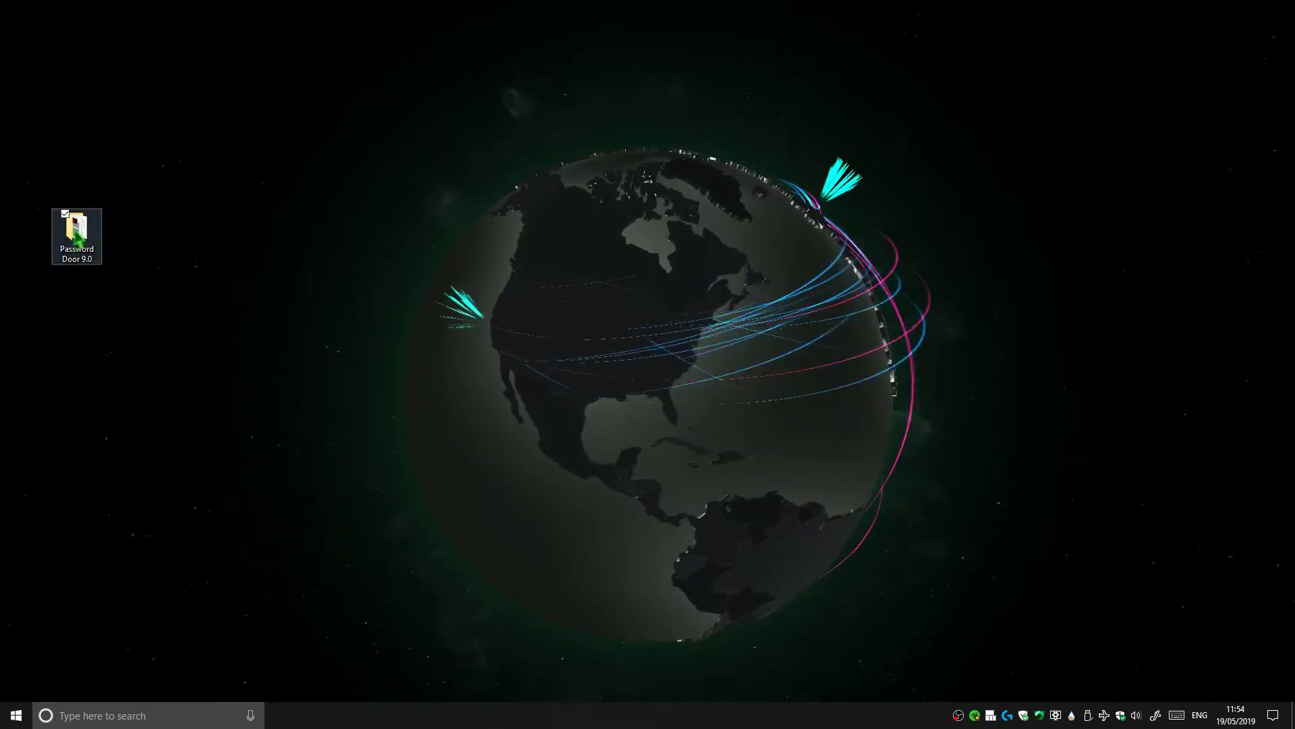
Open the Password Door 9.0 folder on the desktop and launch the Password Door 9.0.exe installer
{"action": "left_click_drag", "start_coordinate": [78, 226], "coordinate": [181, 296]}
{"action": "left_click_drag", "start_coordinate": [92, 204], "coordinate": [291, 408]}
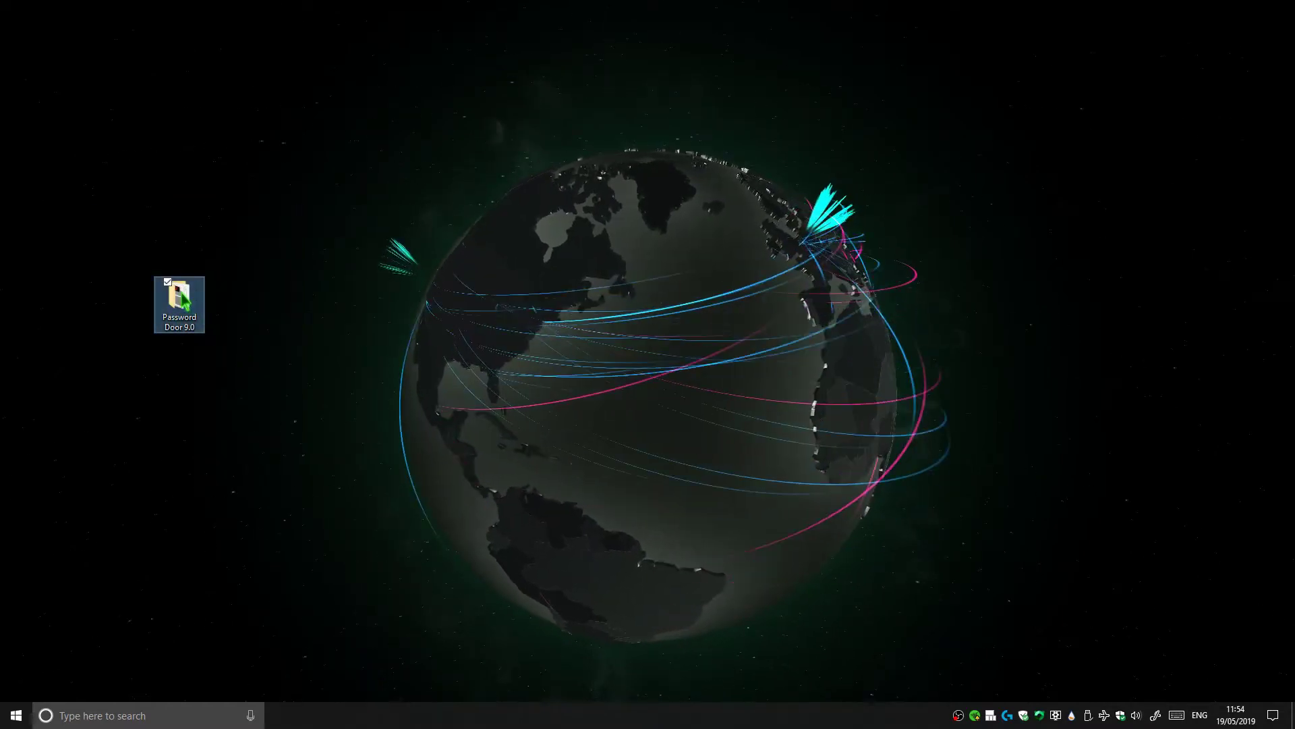
{"action": "double_click", "coordinate": [195, 309]}
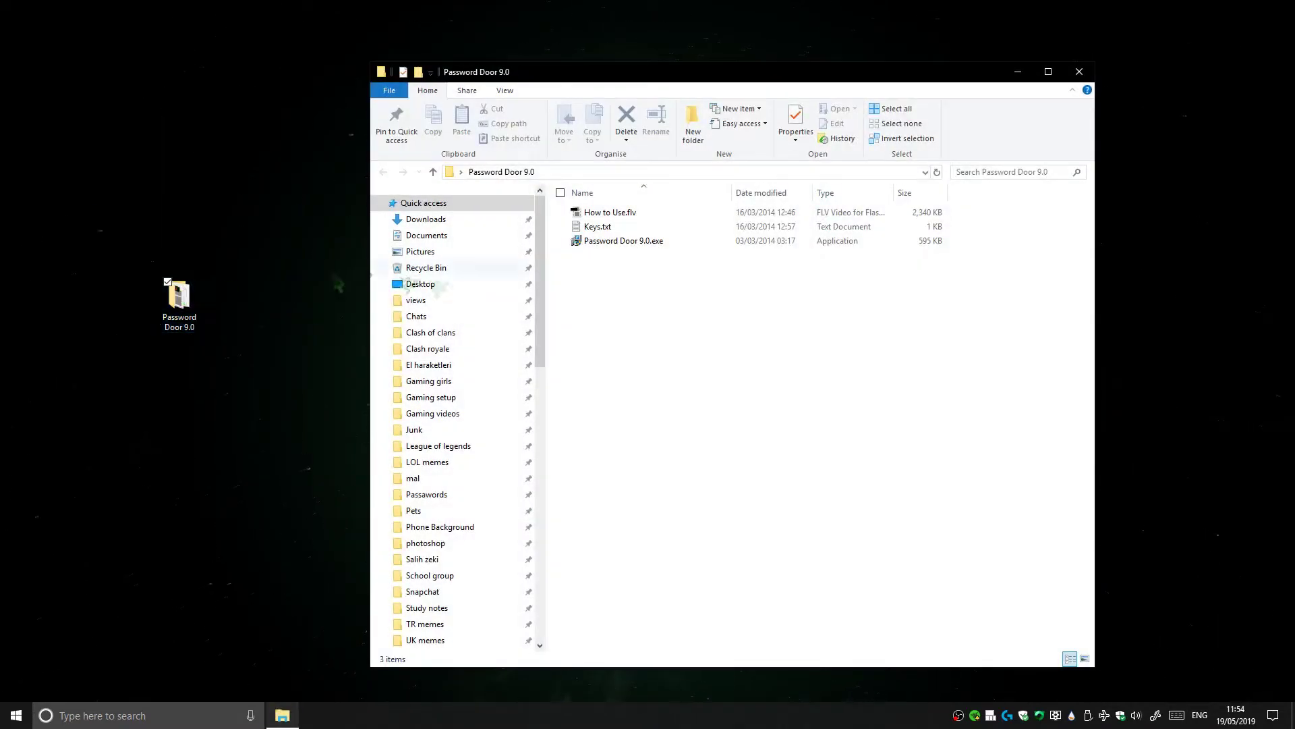
{"action": "double_click", "coordinate": [610, 241]}
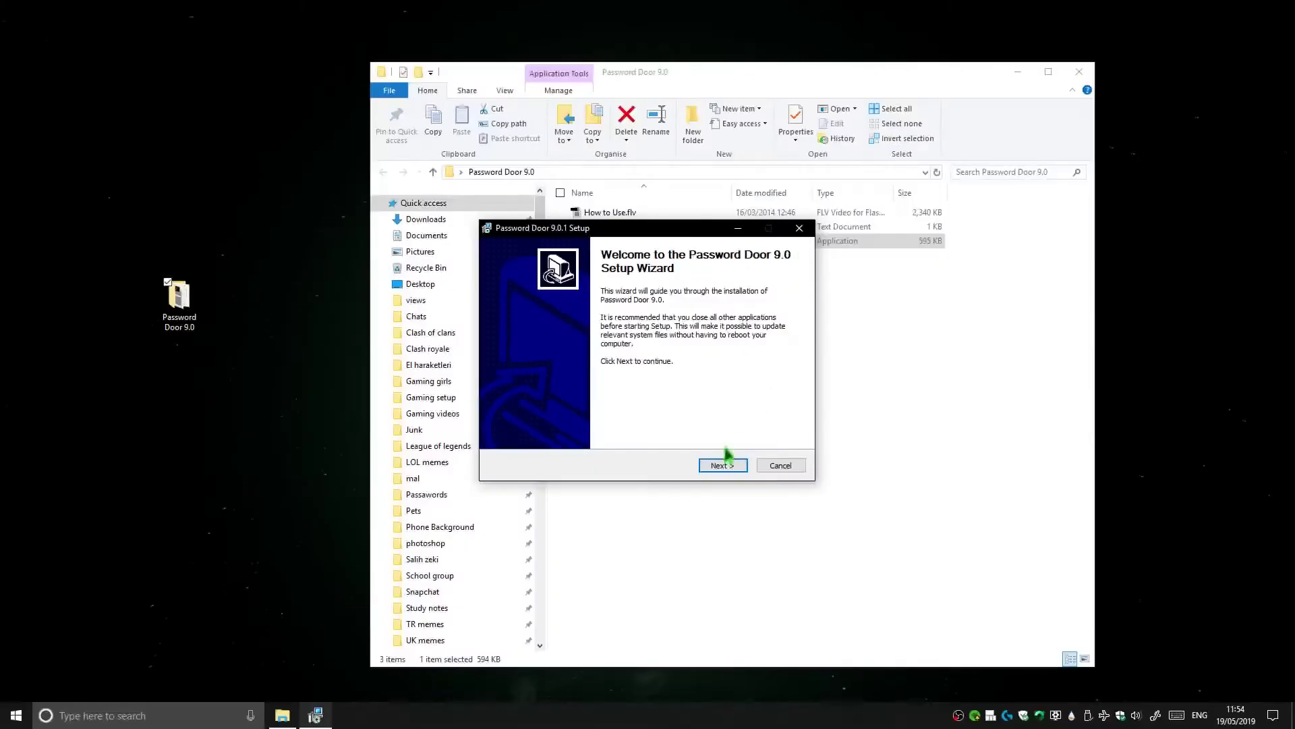
Accept the license agreement and keep C:\Program Files\Password Door as the install location
{"action": "left_click", "coordinate": [726, 466]}
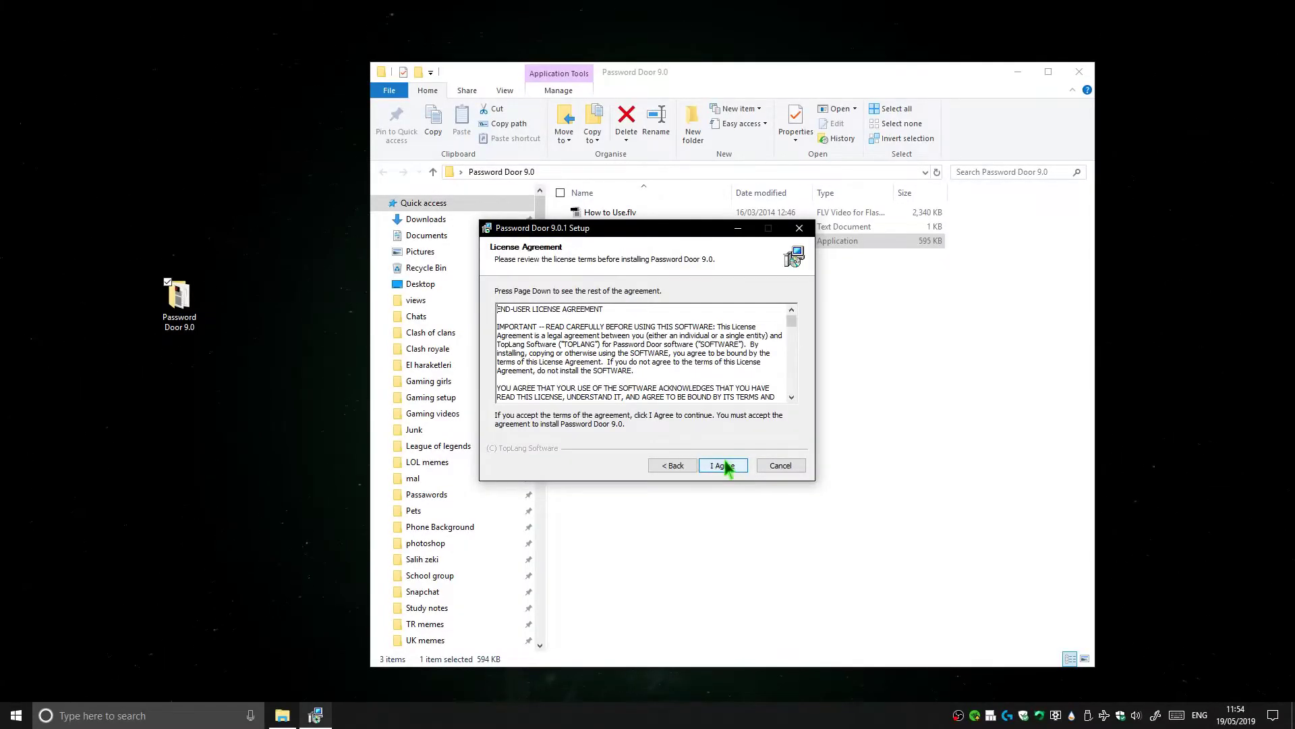
{"action": "left_click", "coordinate": [726, 466]}
{"action": "left_click", "coordinate": [760, 385]}
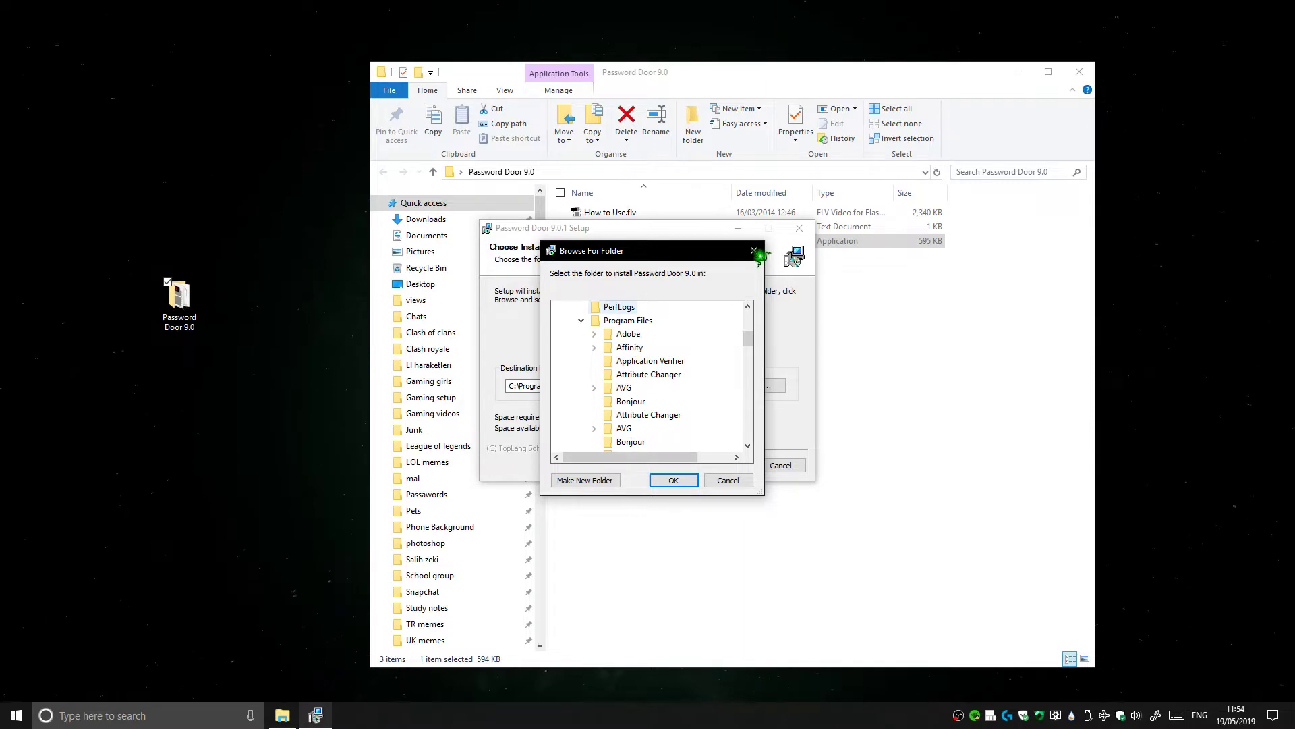
{"action": "left_click", "coordinate": [755, 251]}
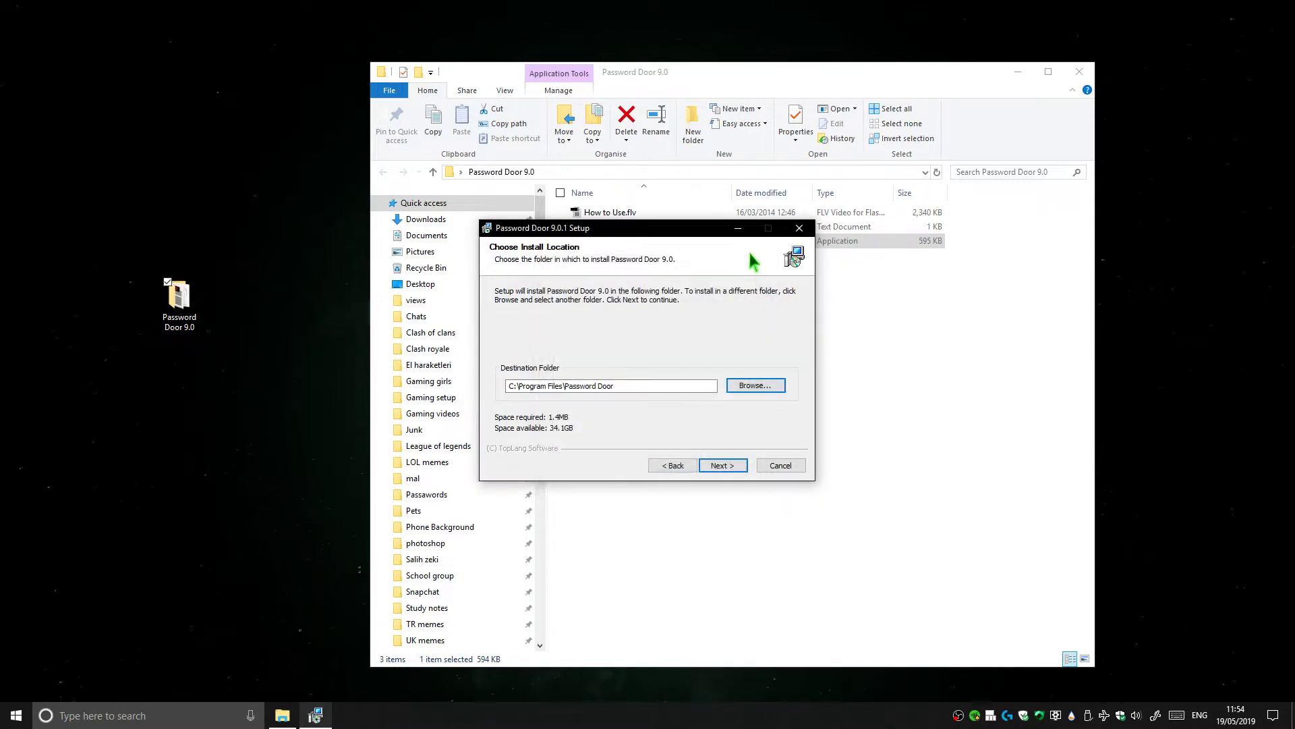
{"action": "left_click", "coordinate": [720, 467]}
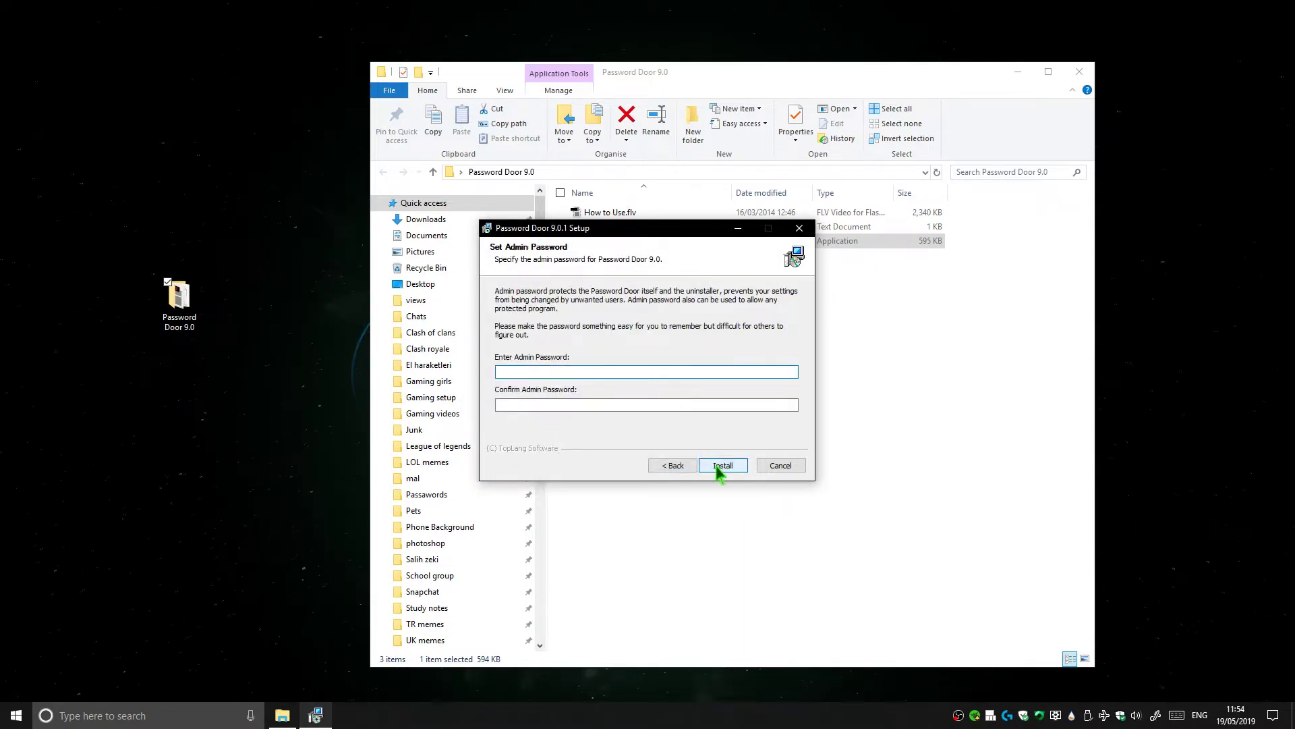
Enter and confirm the admin password, install Password Door, and finish setup with the option to run it
{"action": "left_click", "coordinate": [558, 371]}
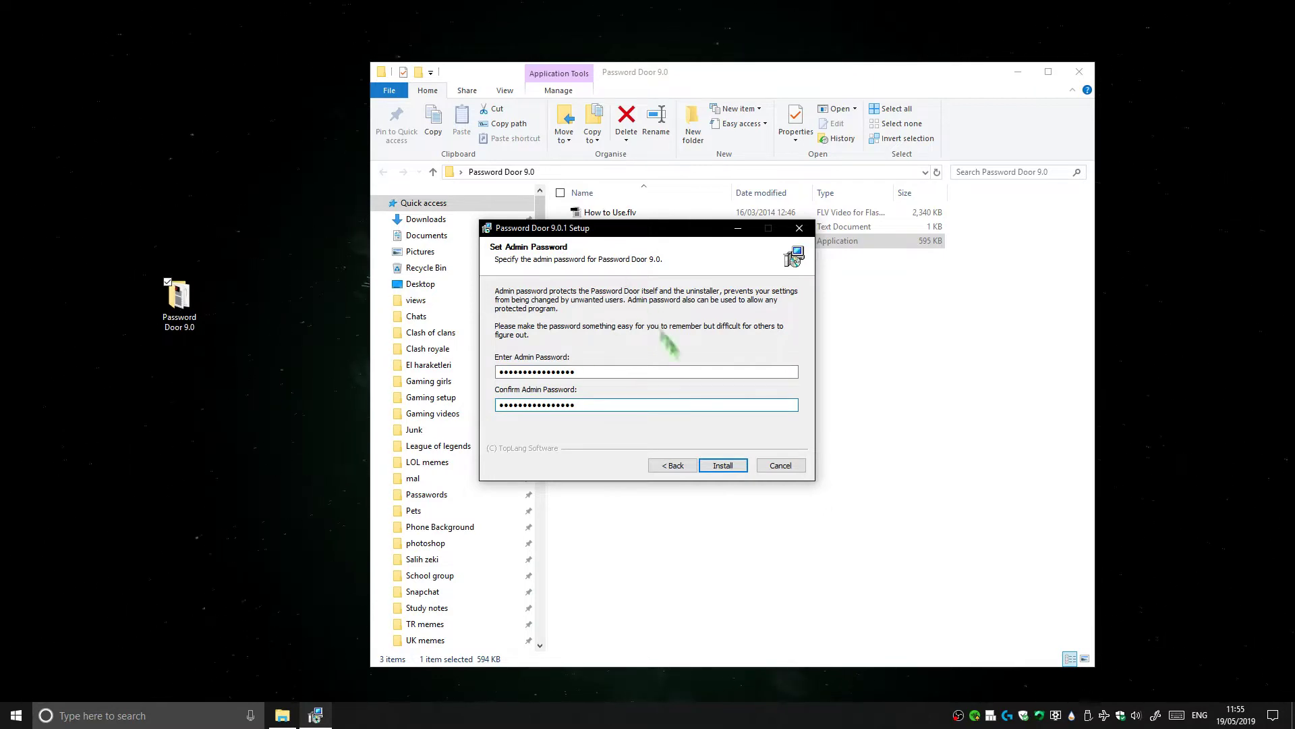
{"action": "left_click", "coordinate": [721, 465]}
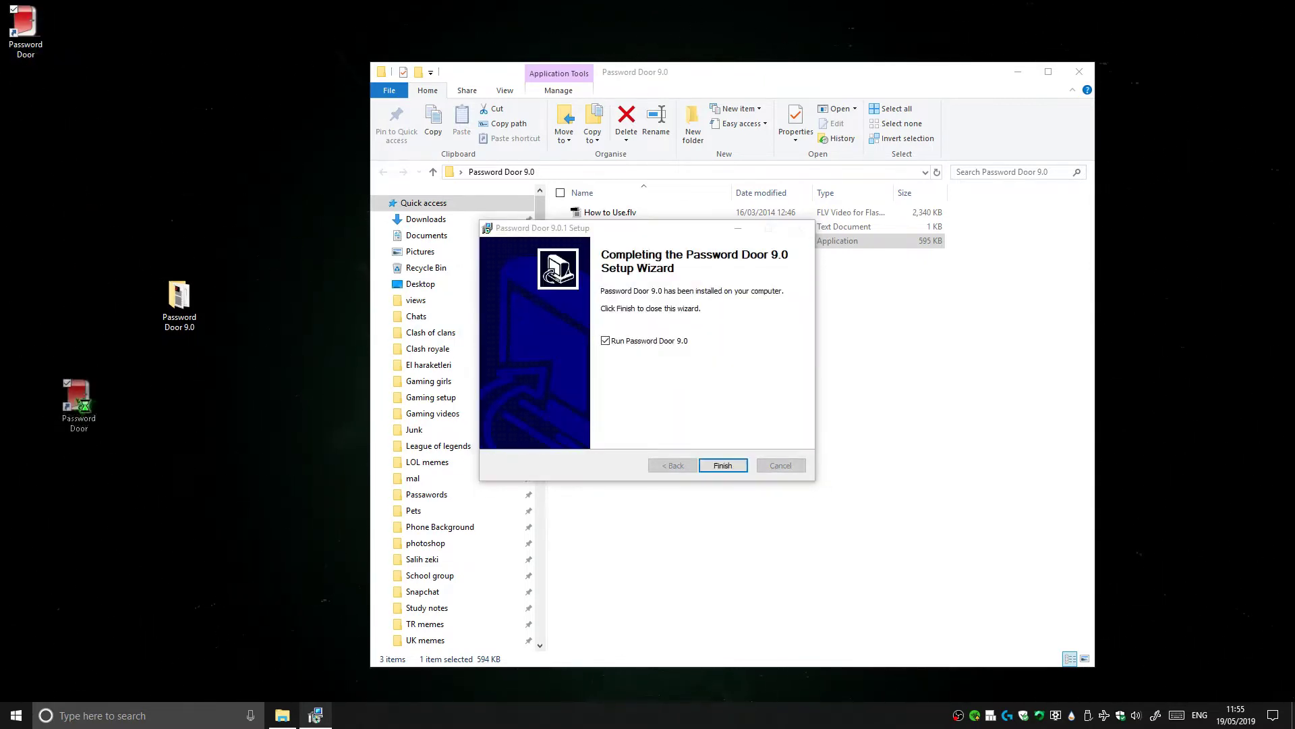
{"action": "left_click", "coordinate": [721, 467]}
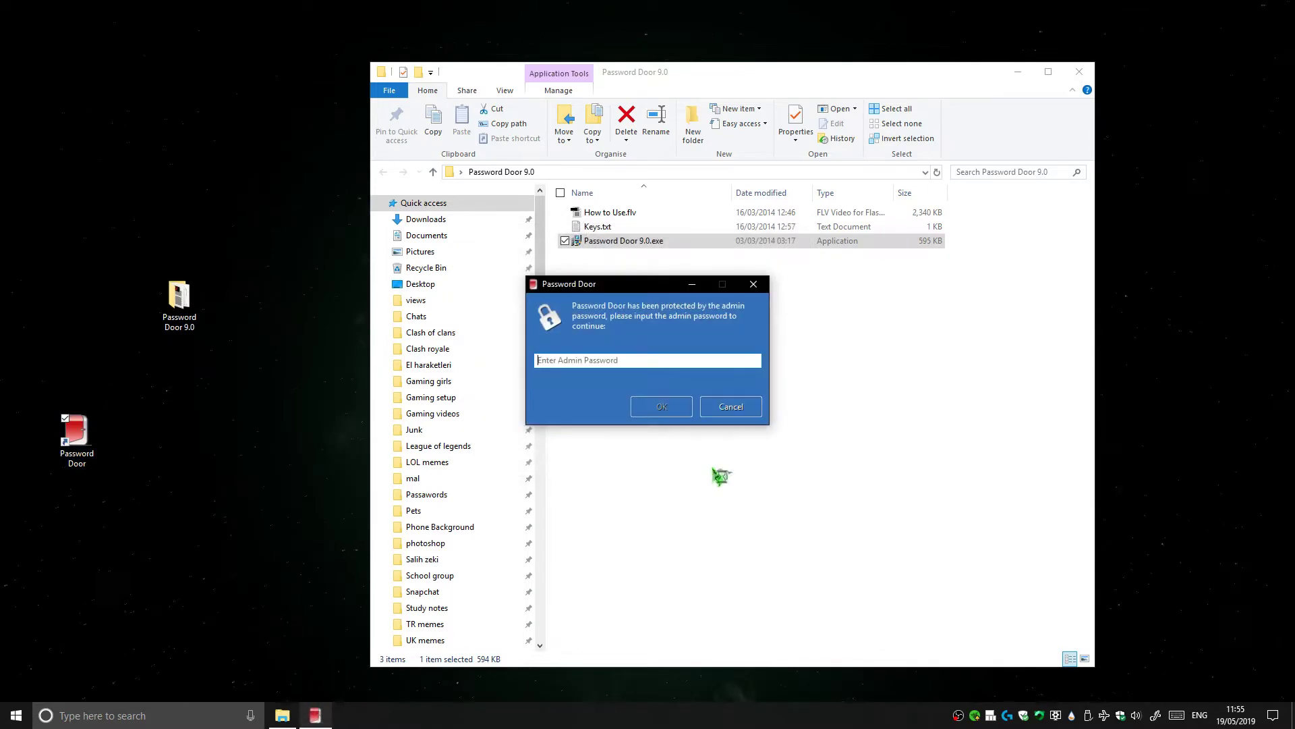
Close the installer's folder window and unlock Password Door by entering the admin password
{"action": "left_click", "coordinate": [1091, 76]}
{"action": "mouse_move", "coordinate": [598, 285]}
{"action": "left_mouse_down"}
{"action": "mouse_move", "coordinate": [454, 196]}
{"action": "mouse_move", "coordinate": [636, 258]}
{"action": "mouse_move", "coordinate": [535, 259]}
{"action": "mouse_move", "coordinate": [519, 276]}
{"action": "mouse_move", "coordinate": [600, 285]}
{"action": "mouse_move", "coordinate": [519, 327]}
{"action": "mouse_move", "coordinate": [585, 269]}
{"action": "left_mouse_up"}
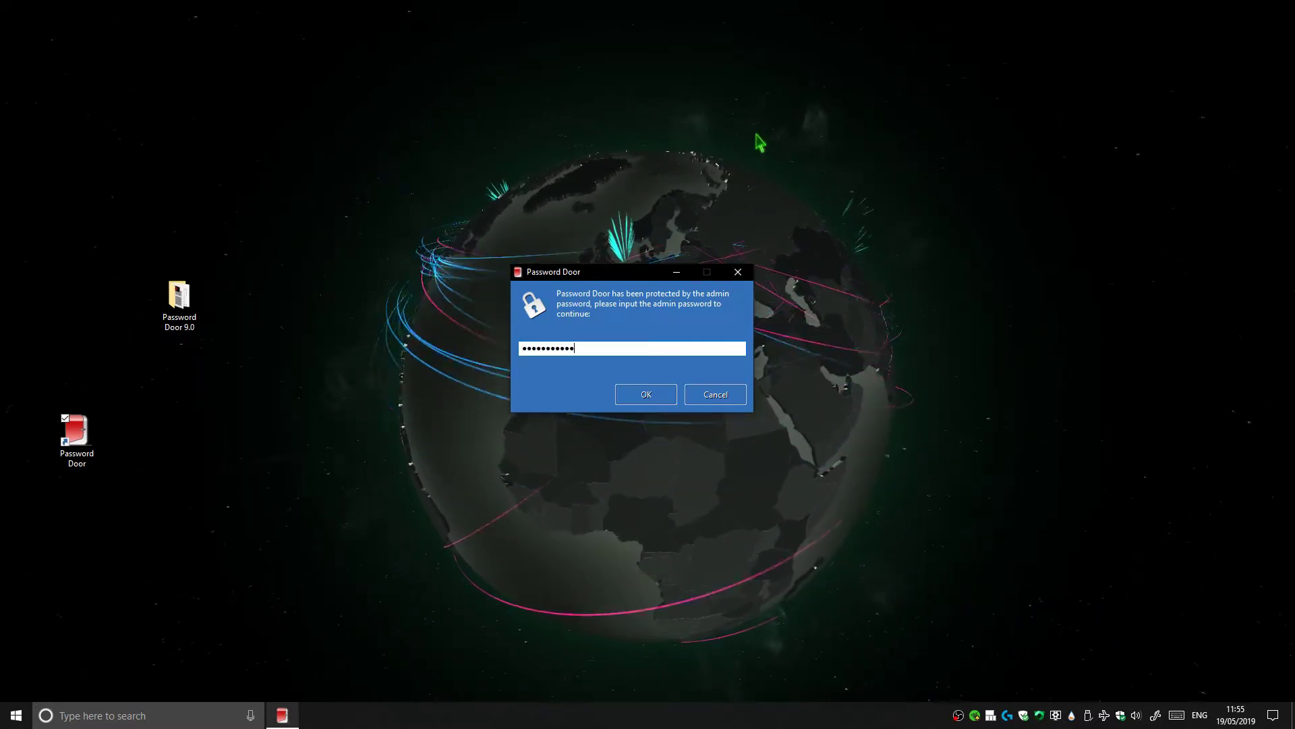
{"action": "key", "text": "Return"}
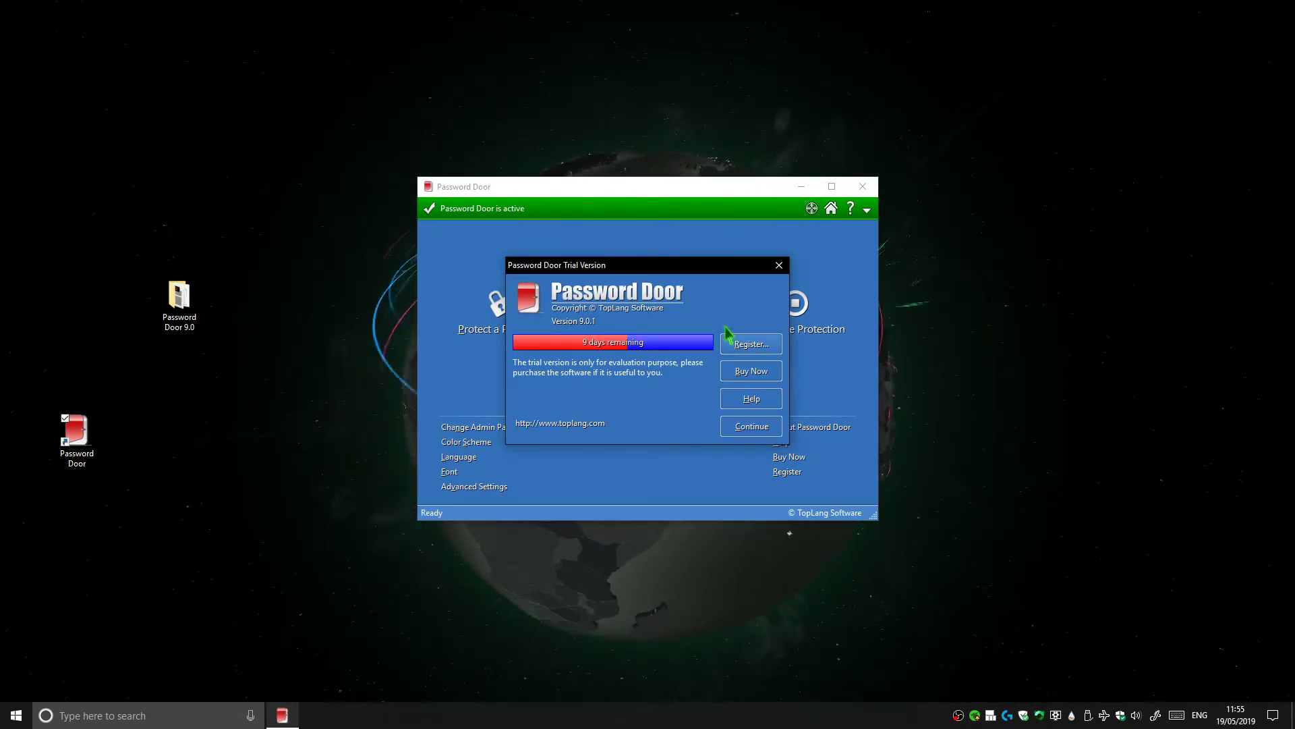
Open the registration form and fill in the registration name copied from Keys.txt in the Password Door 9.0 folder
{"action": "left_click", "coordinate": [759, 347]}
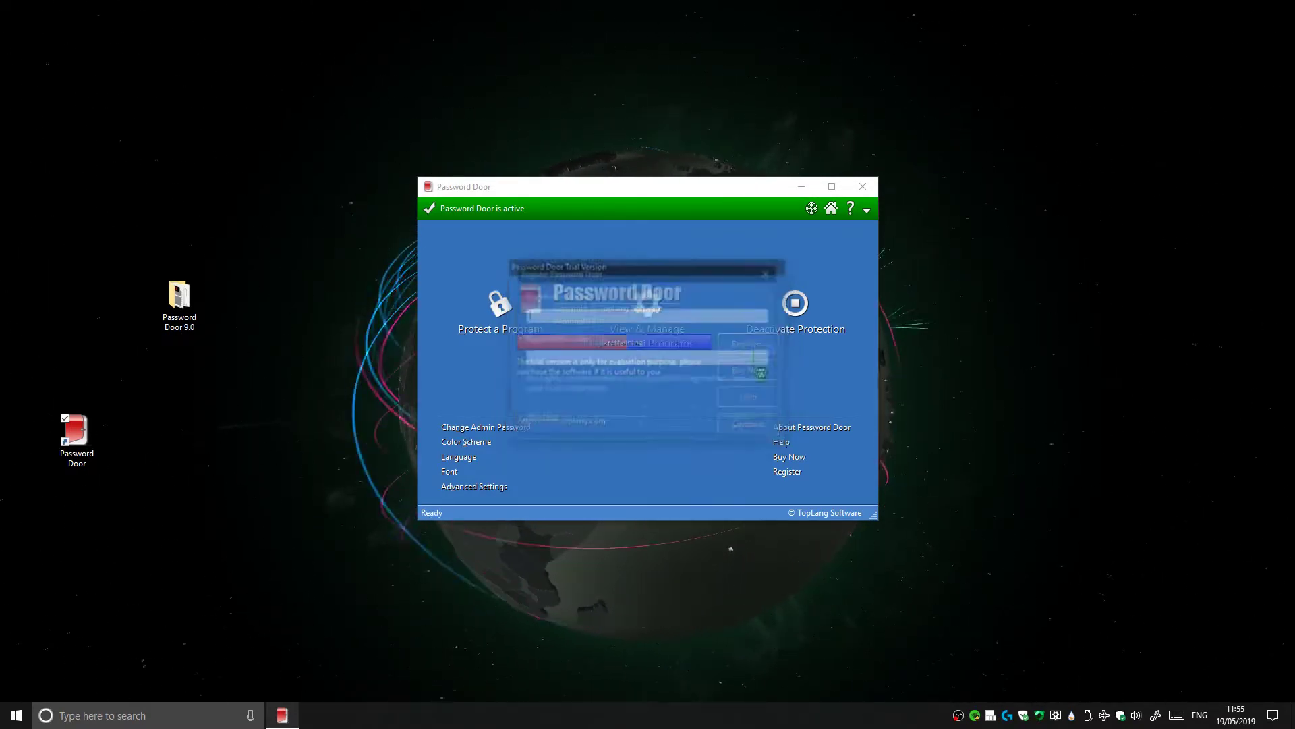
{"action": "left_click_drag", "start_coordinate": [179, 300], "coordinate": [77, 296]}
{"action": "double_click", "coordinate": [77, 297]}
{"action": "double_click", "coordinate": [600, 228]}
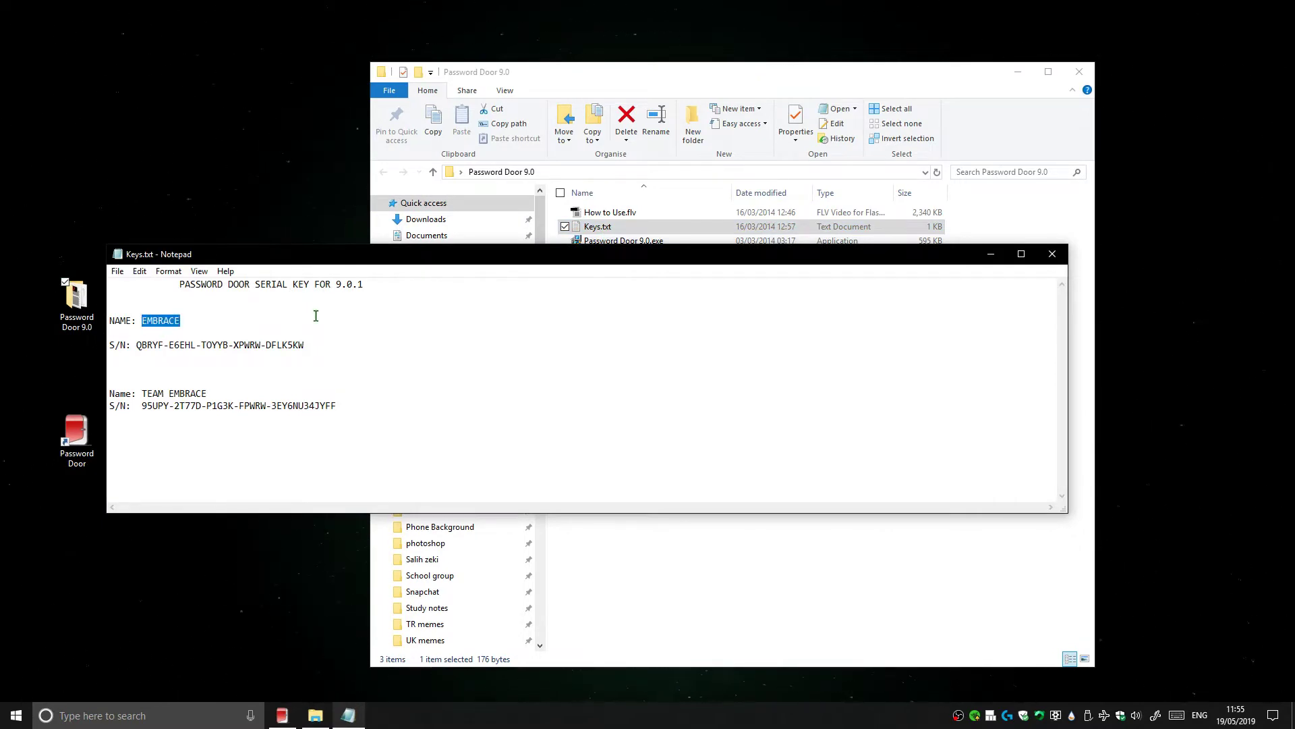
{"action": "left_click", "coordinate": [990, 255]}
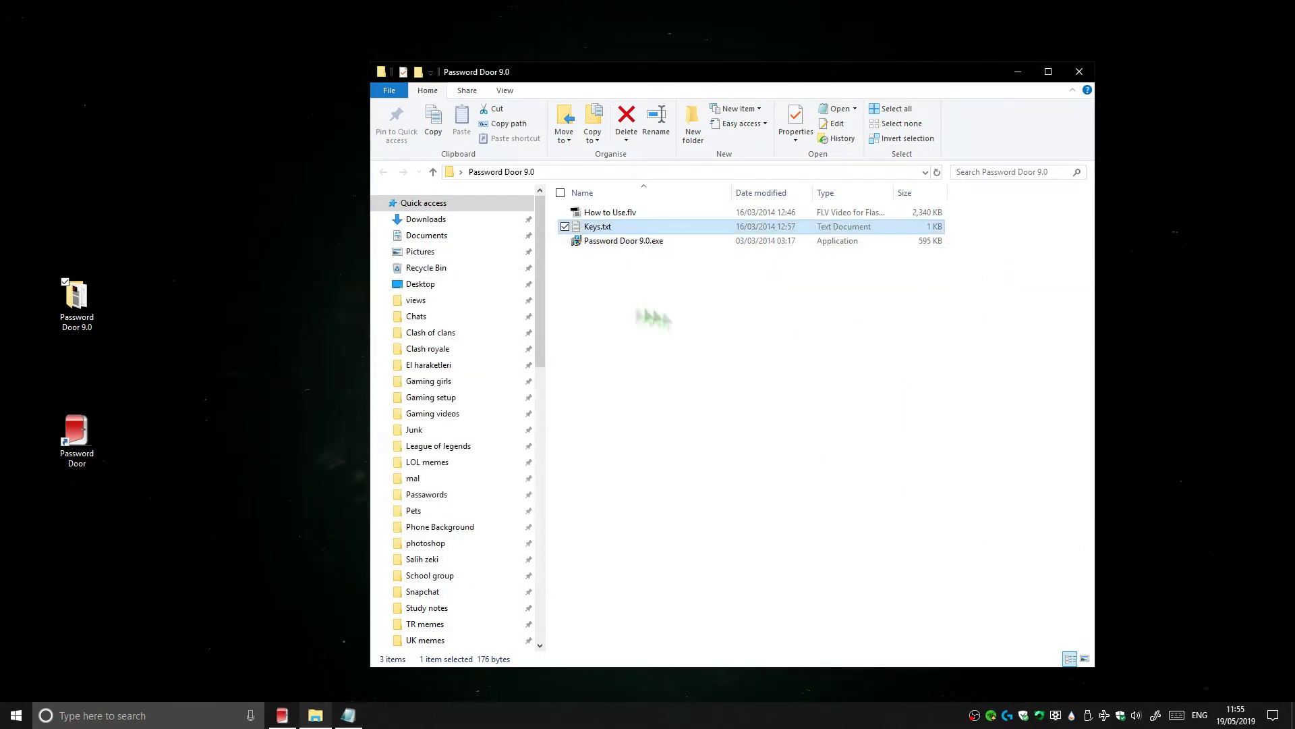
{"action": "left_click", "coordinate": [282, 716]}
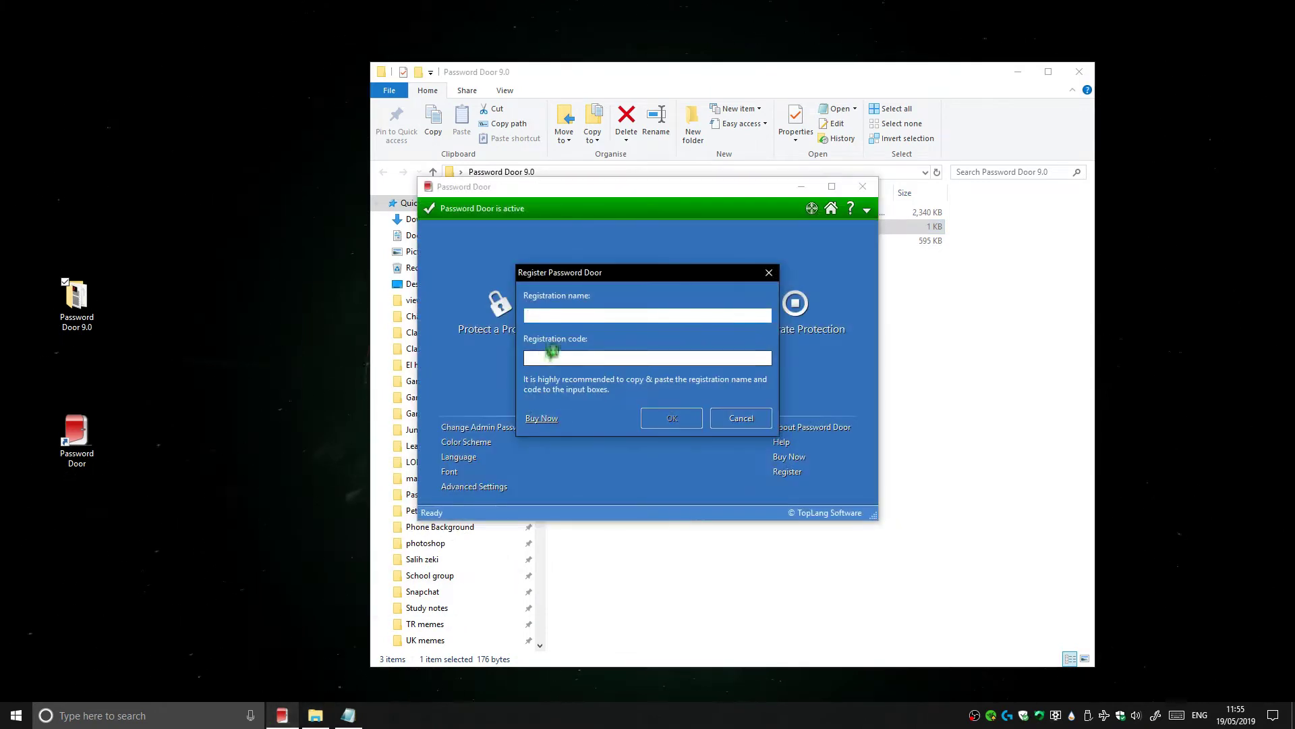
{"action": "type", "text": "EMBRACE"}
{"action": "left_click", "coordinate": [554, 358]}
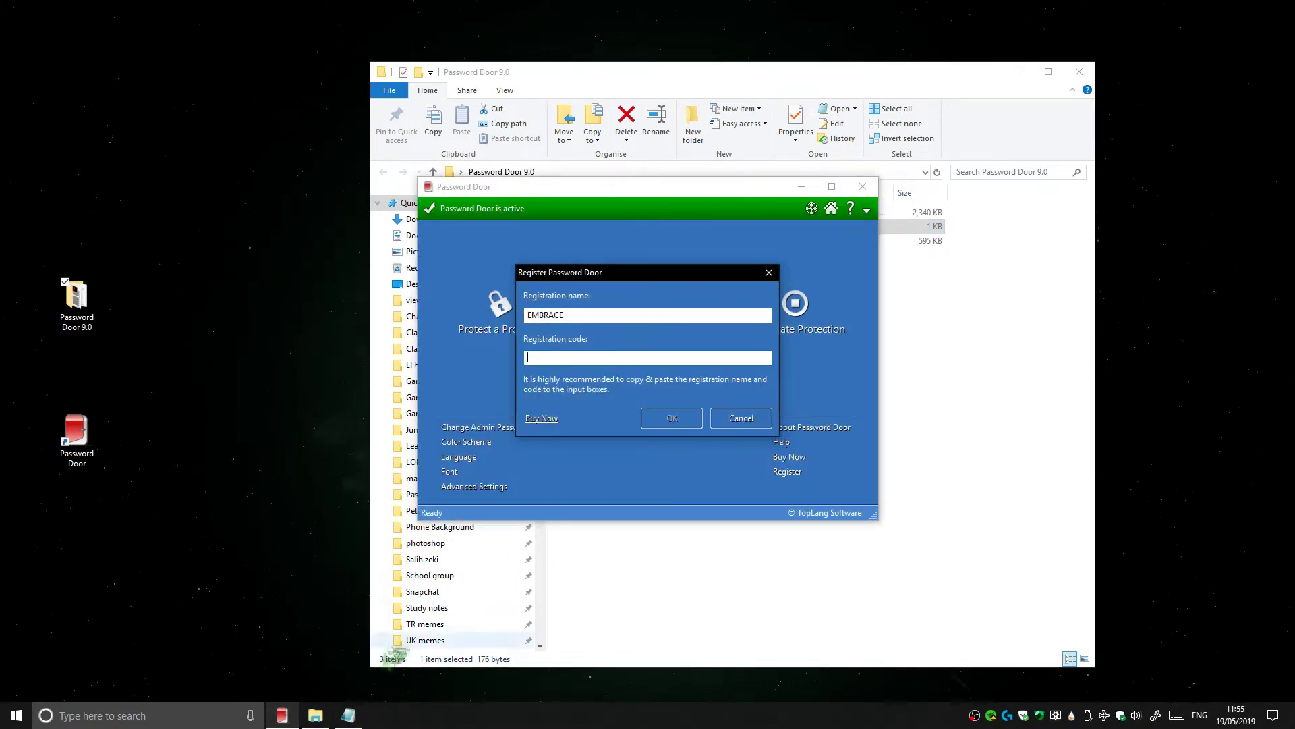
Copy the matching serial number from Keys.txt into the registration code field and submit the registration
{"action": "left_click", "coordinate": [349, 715]}
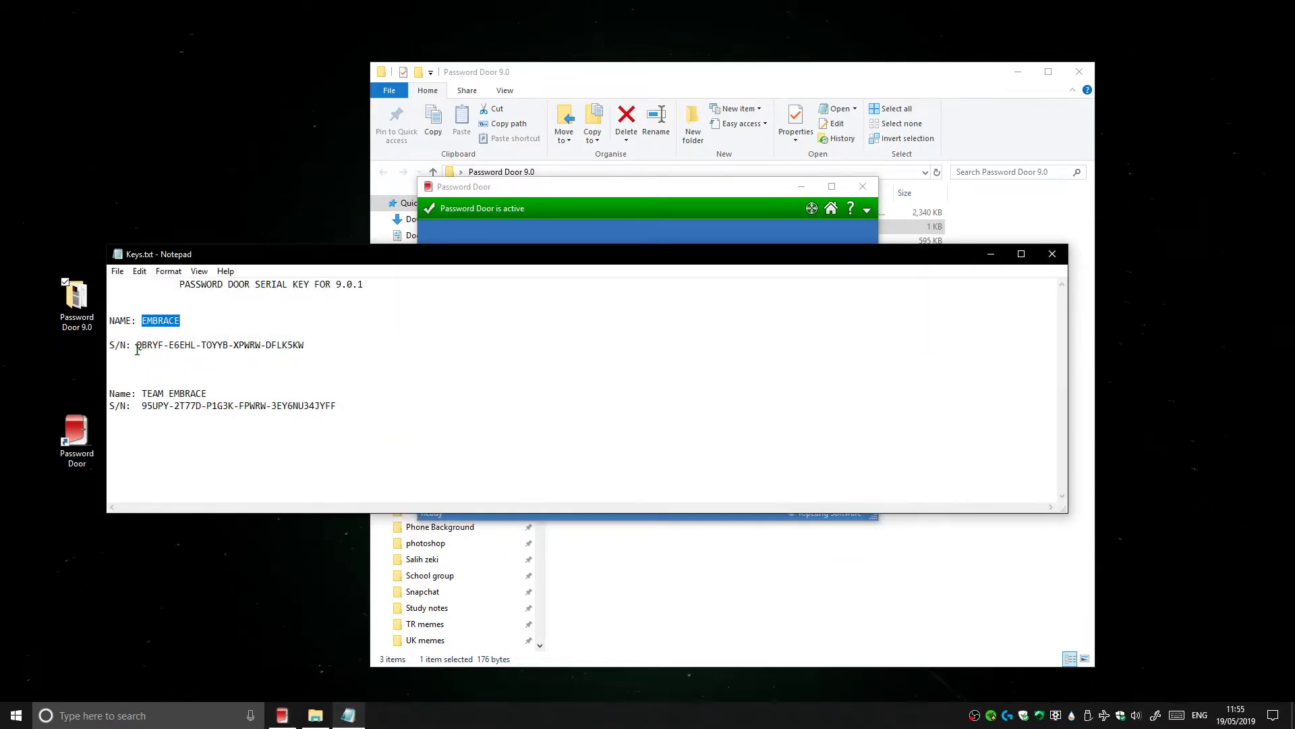
{"action": "left_click_drag", "start_coordinate": [137, 346], "coordinate": [322, 345]}
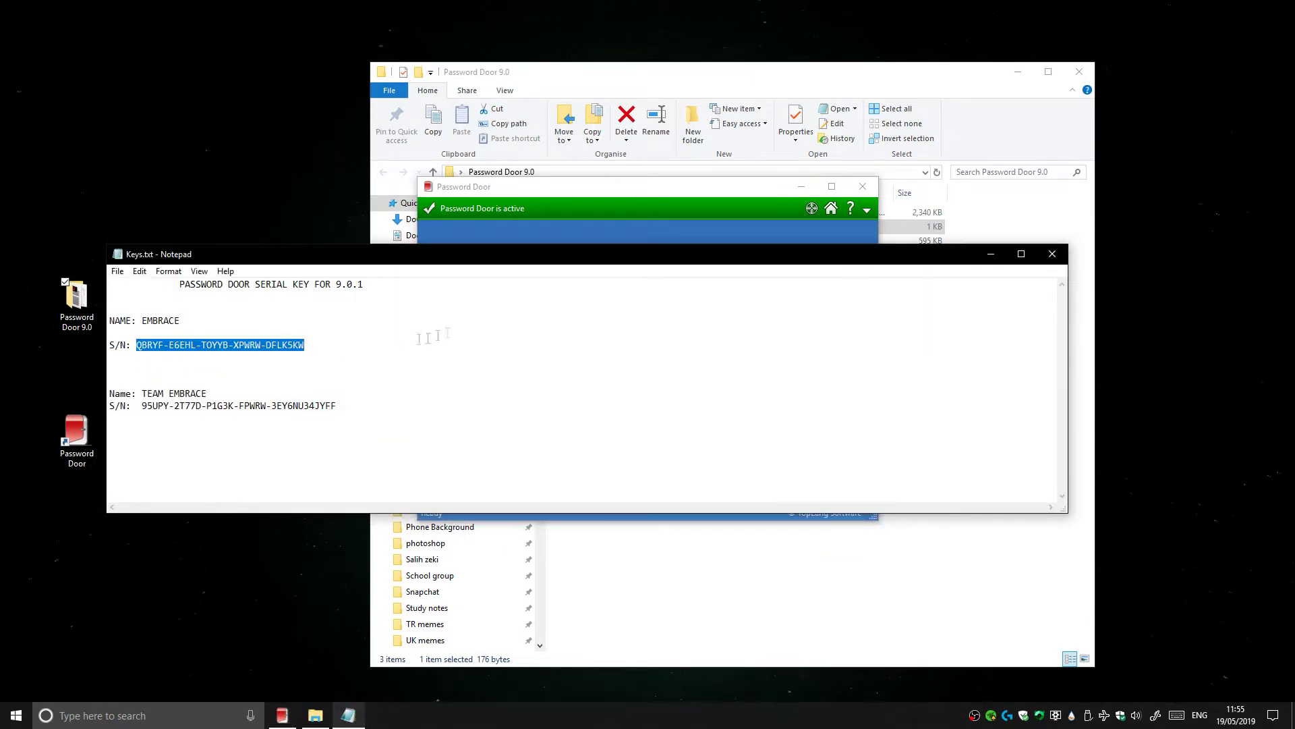
{"action": "left_click", "coordinate": [991, 254]}
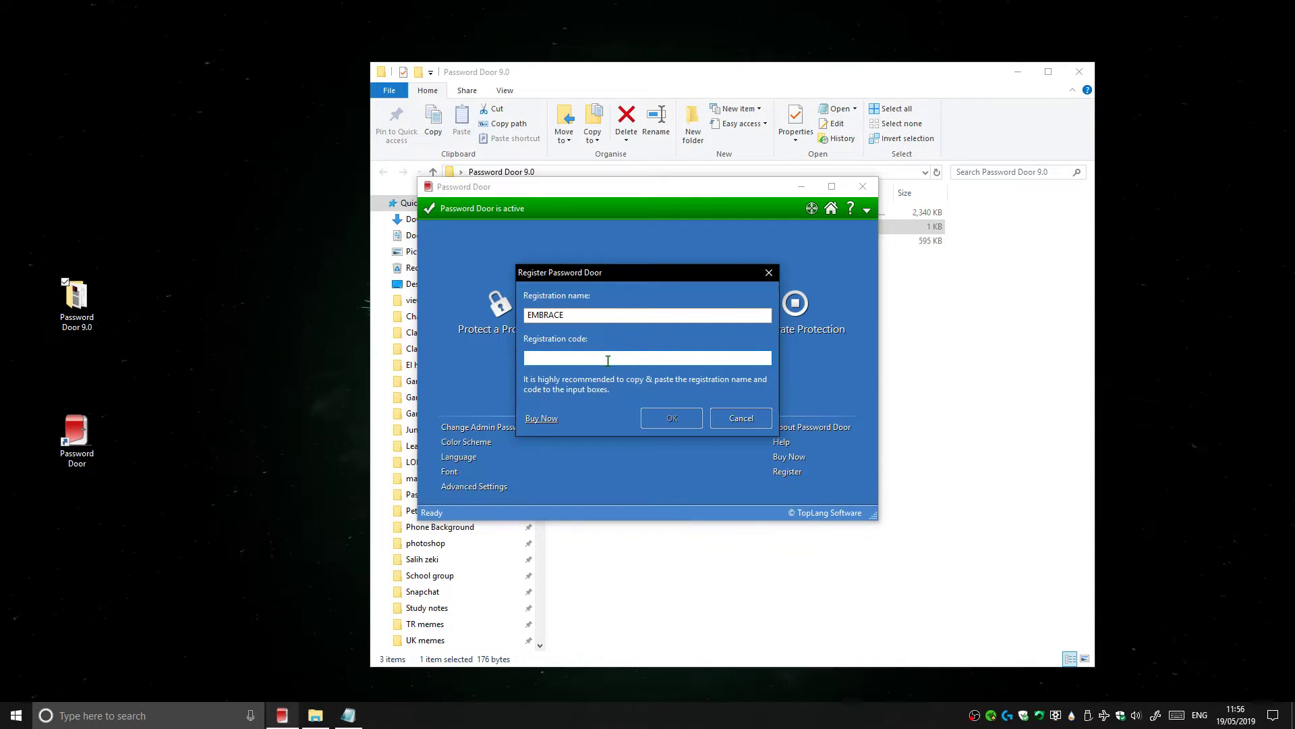
{"action": "left_click", "coordinate": [681, 421]}
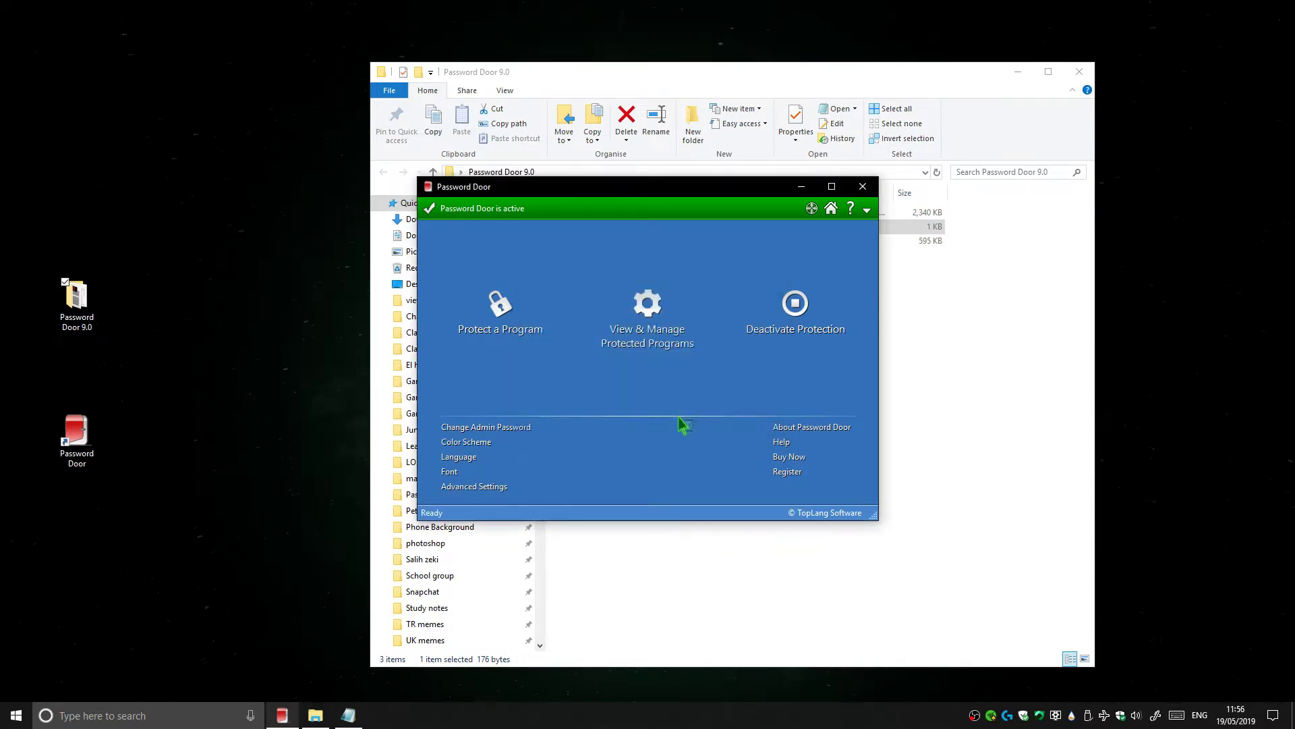
Close the Password Door 9.0 folder window and reposition the Password Door window on the desktop
{"action": "left_click", "coordinate": [867, 210]}
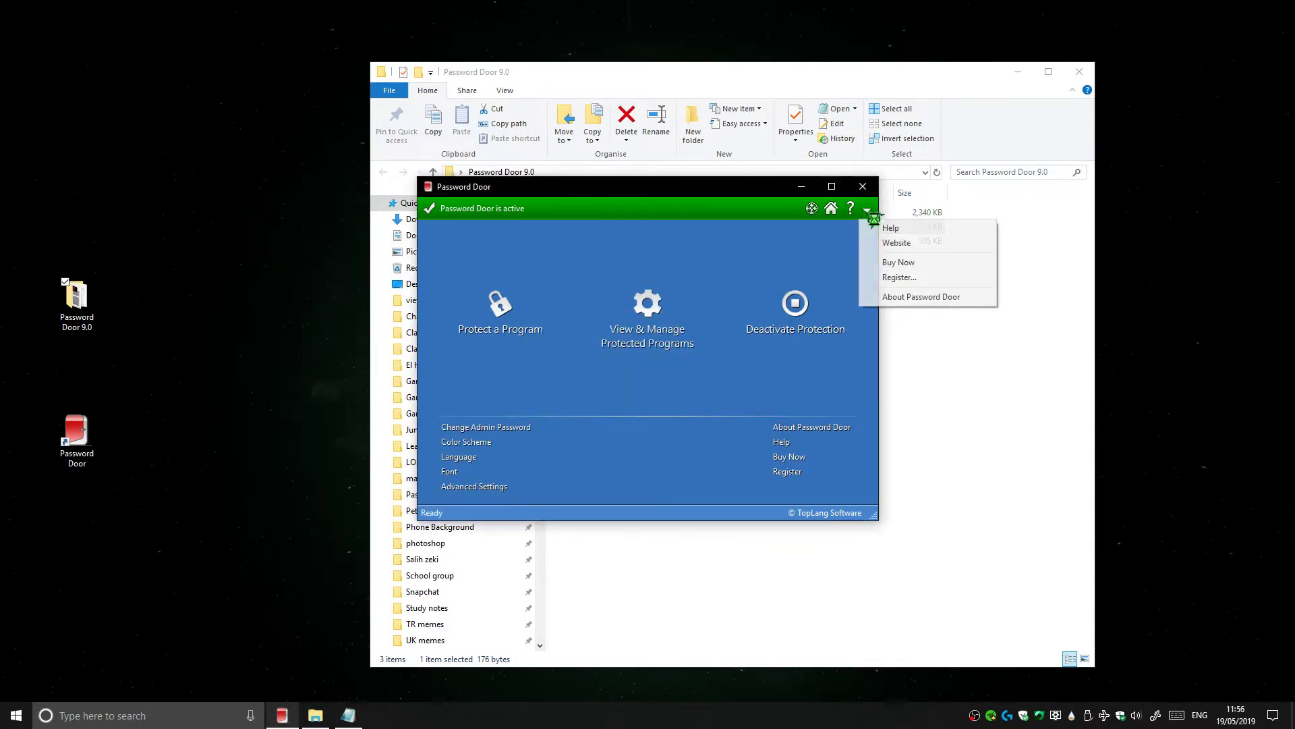
{"action": "left_click", "coordinate": [757, 260]}
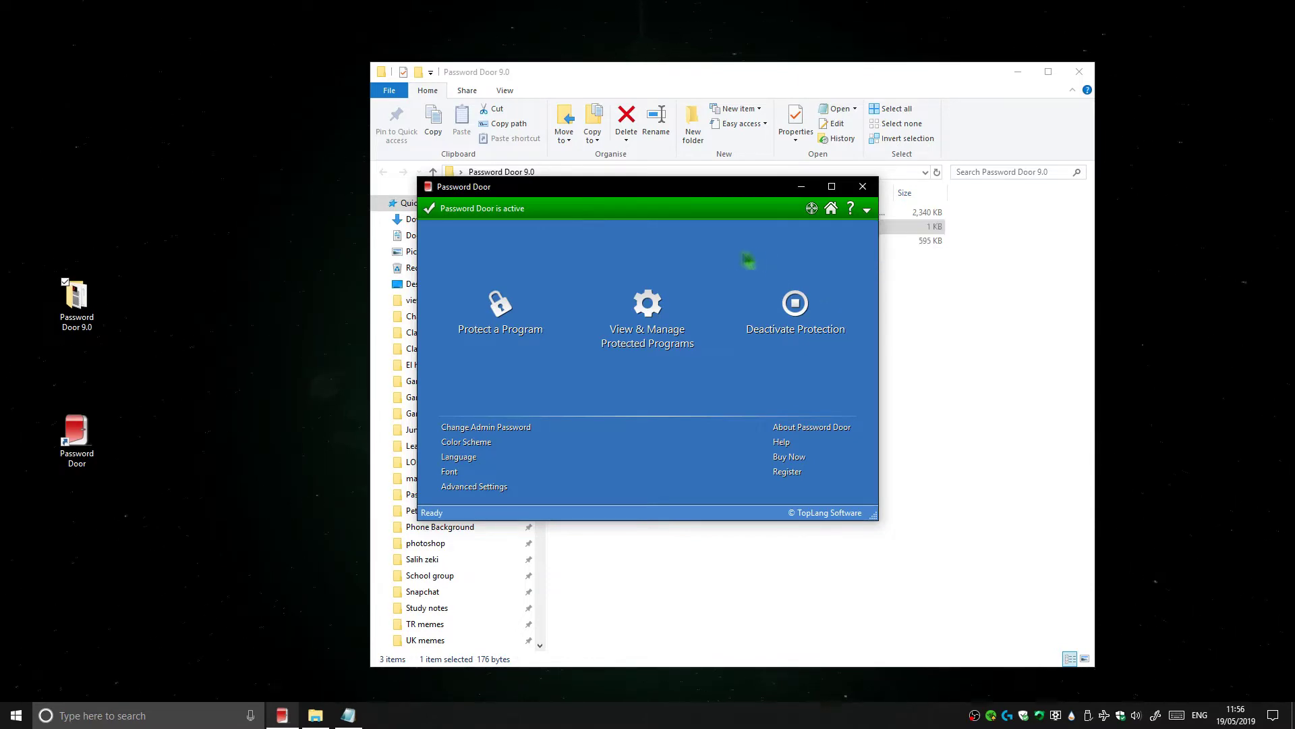
{"action": "left_click", "coordinate": [1069, 77]}
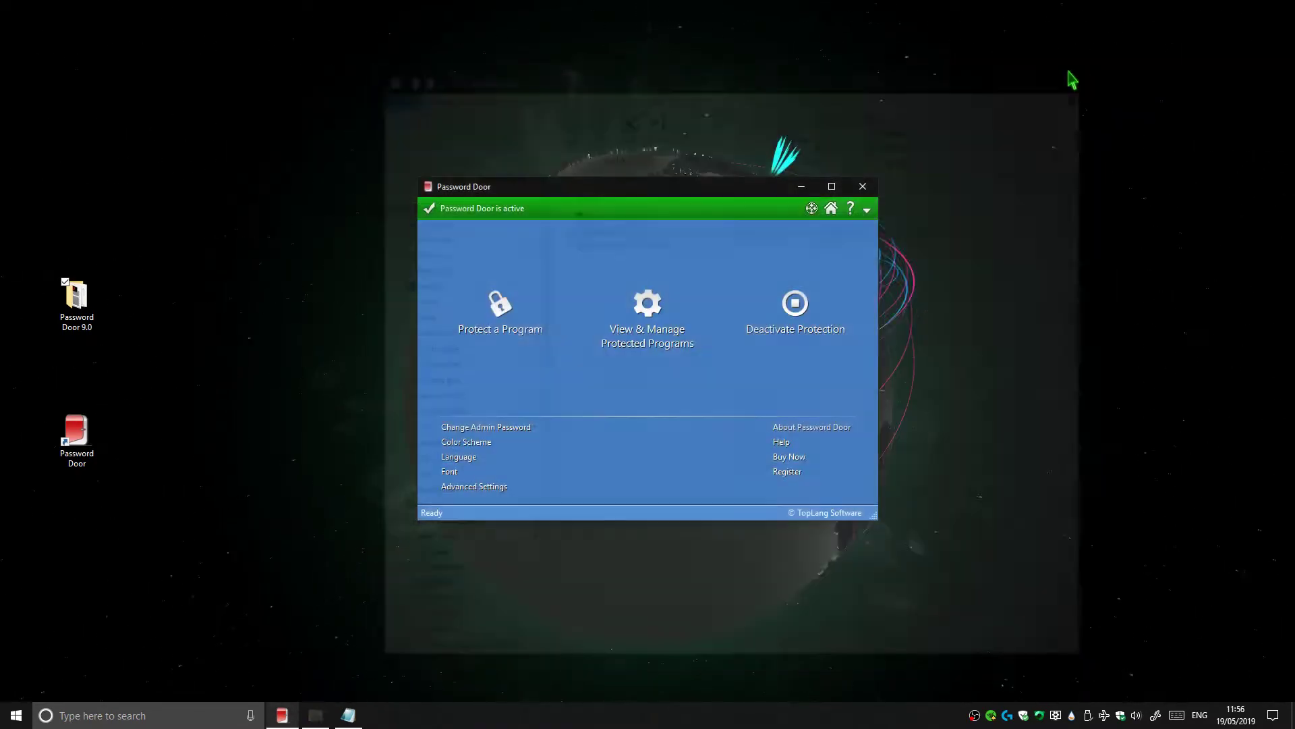
{"action": "left_click_drag", "start_coordinate": [614, 193], "coordinate": [562, 209]}
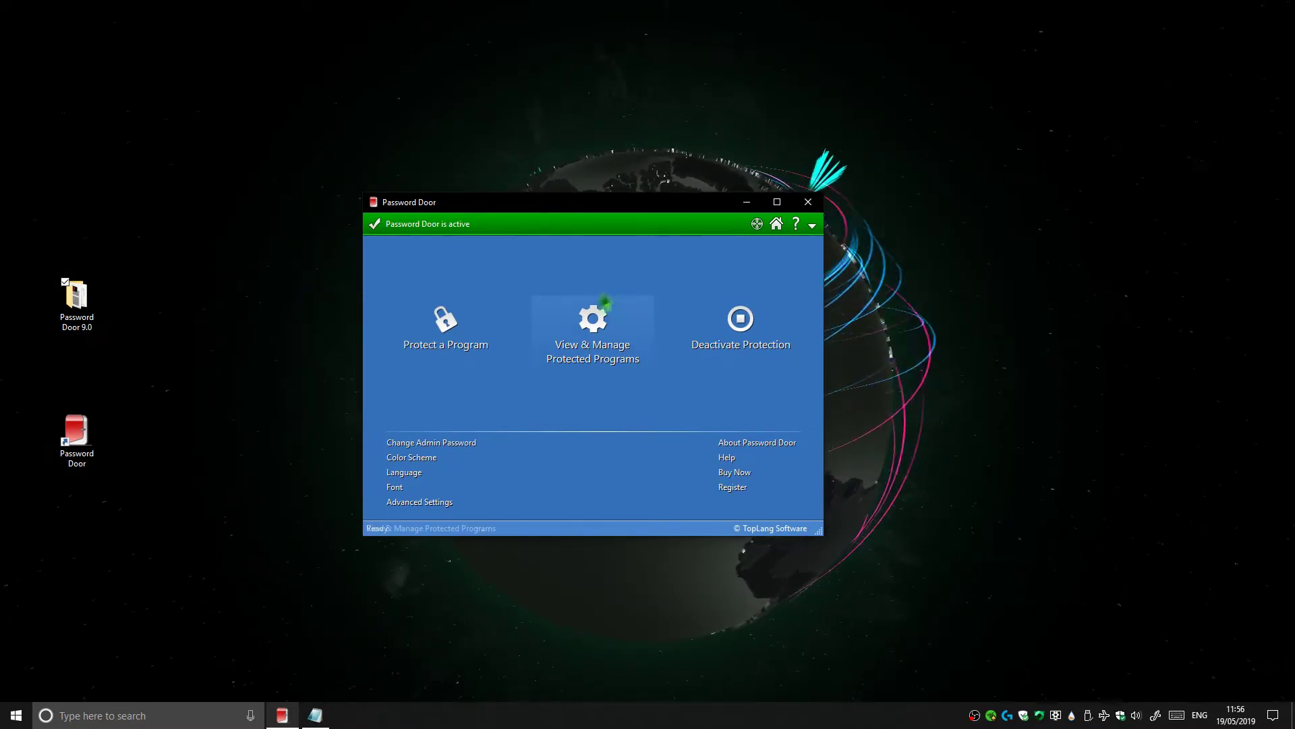
Start protecting a program, look through the installed programs, and view the option of browsing for a program file
{"action": "left_click", "coordinate": [590, 337]}
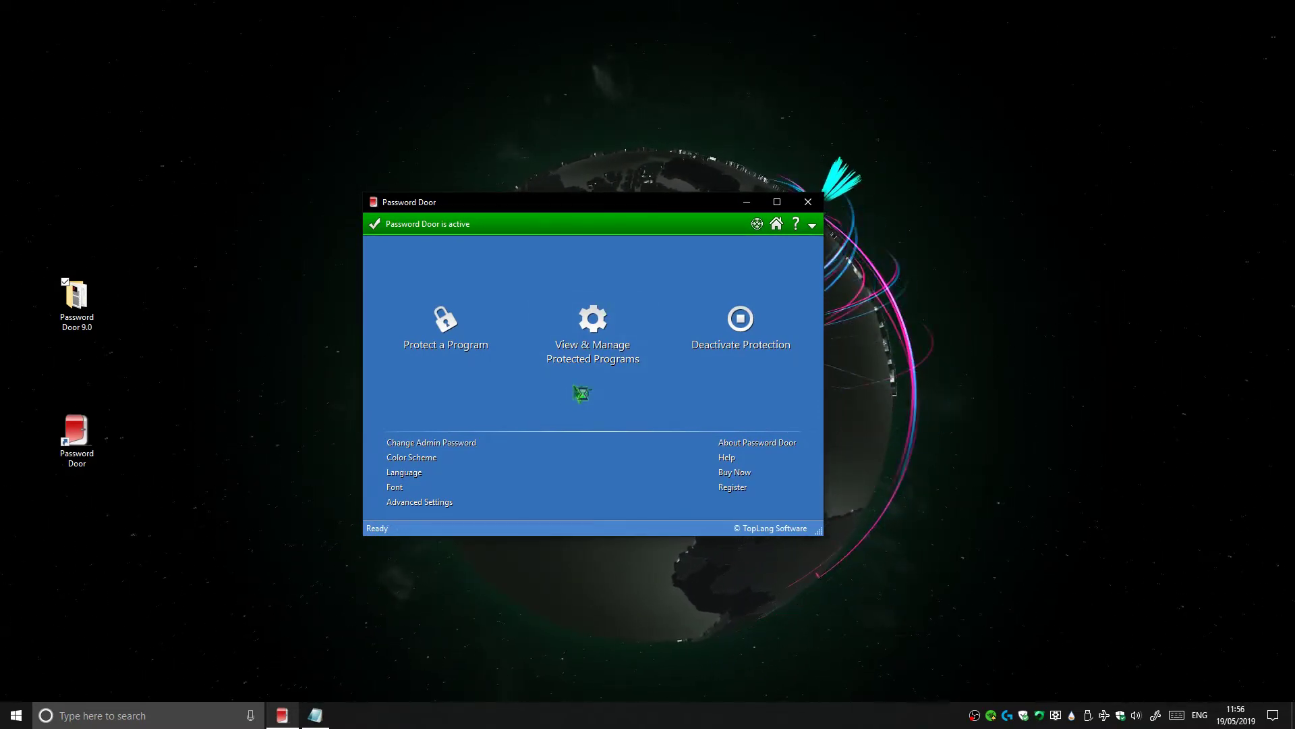
{"action": "left_click", "coordinate": [474, 331]}
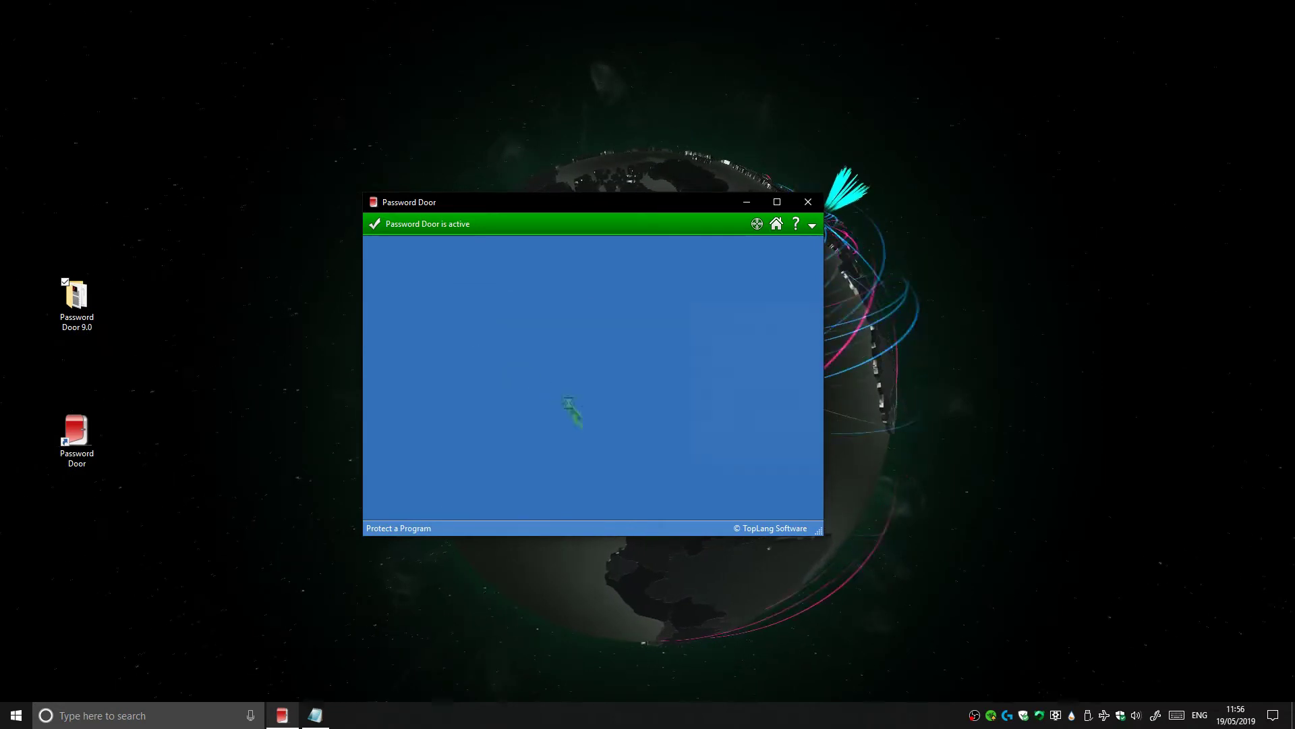
{"action": "scroll", "coordinate": [510, 398], "scroll_direction": "down", "scroll_amount": 15}
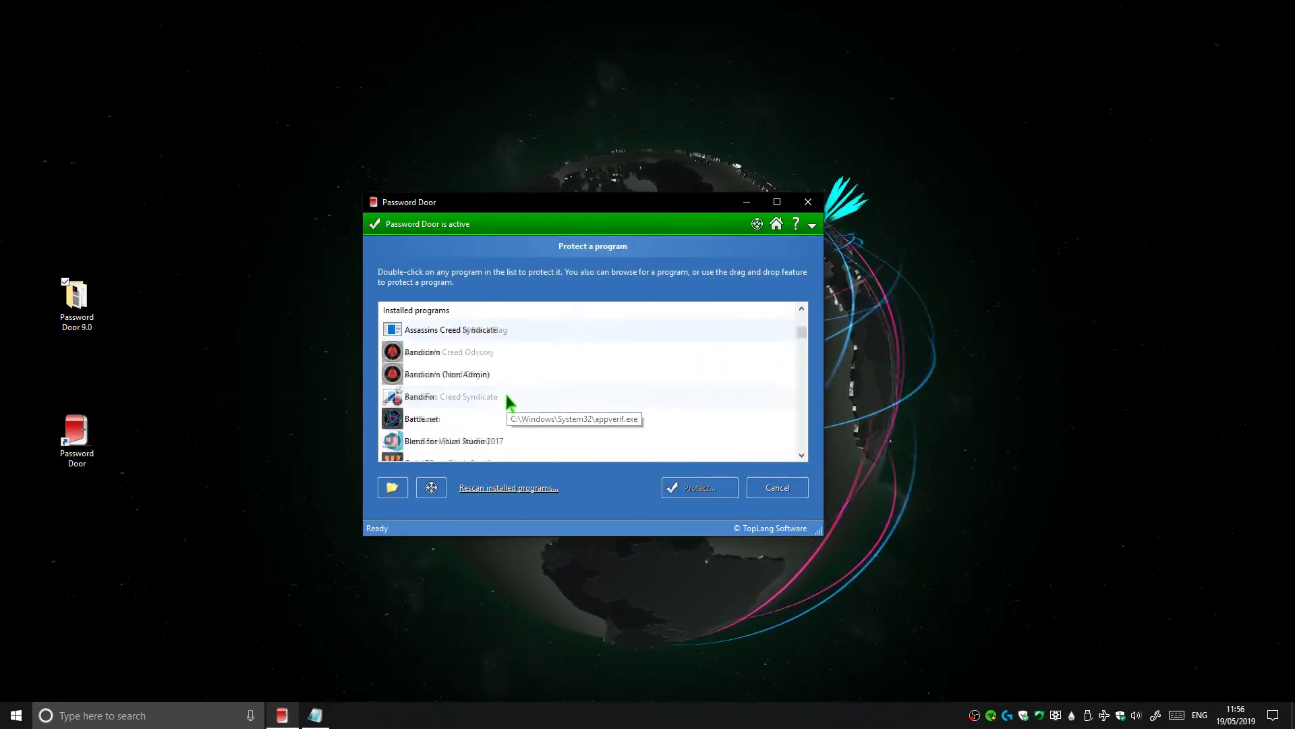
{"action": "scroll", "coordinate": [513, 402], "scroll_direction": "down", "scroll_amount": 12}
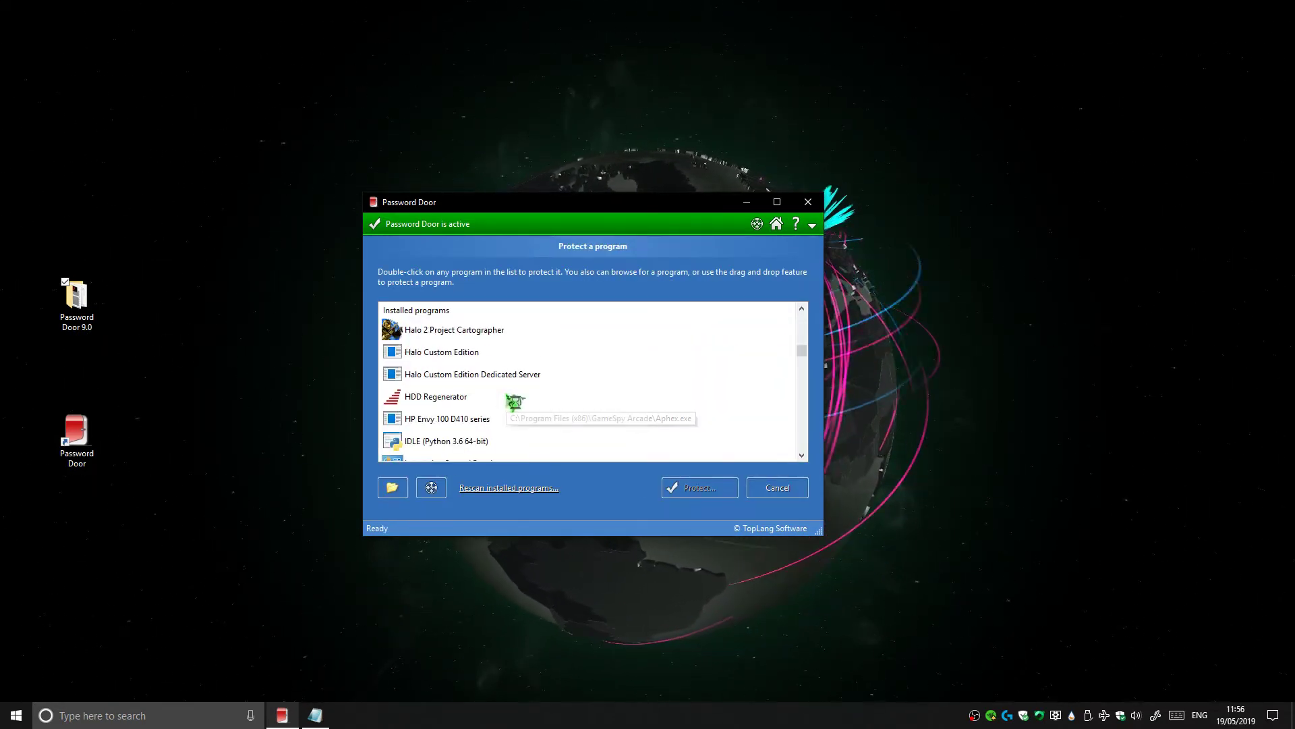
{"action": "scroll", "coordinate": [511, 400], "scroll_direction": "down", "scroll_amount": 12}
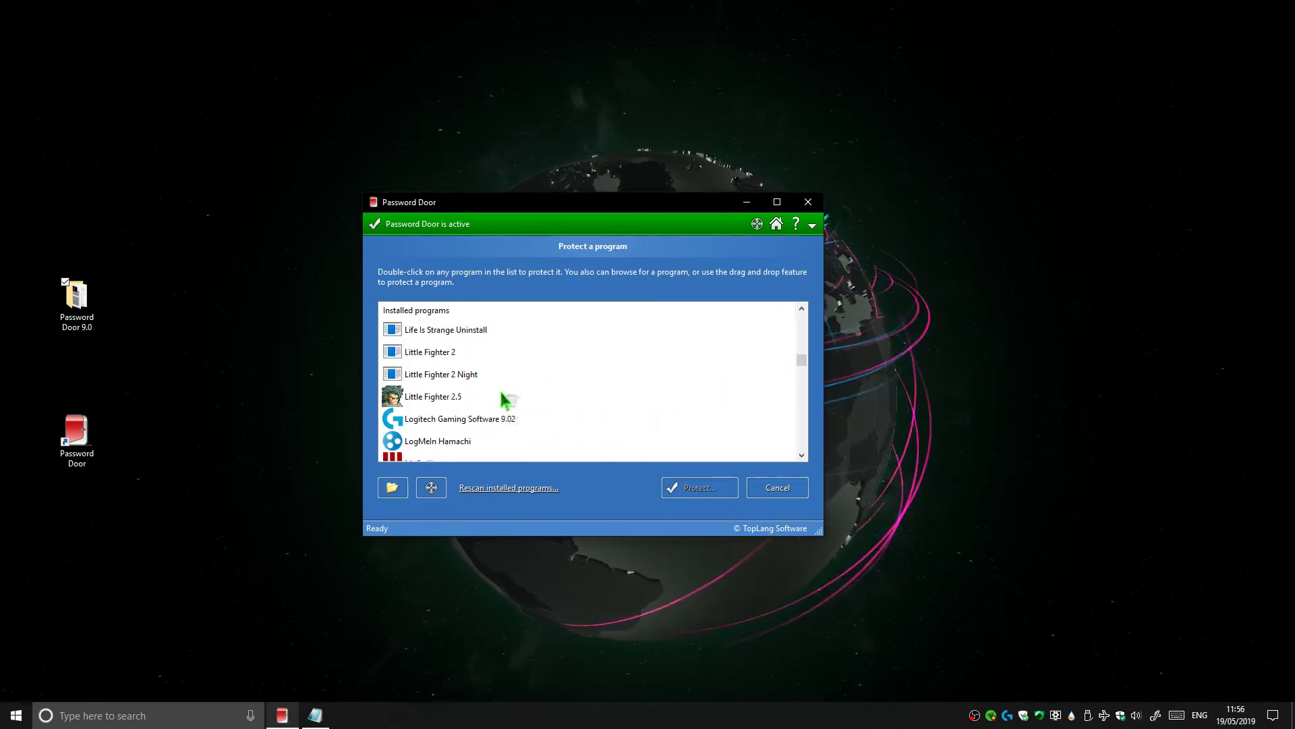
{"action": "scroll", "coordinate": [485, 394], "scroll_direction": "down", "scroll_amount": 12}
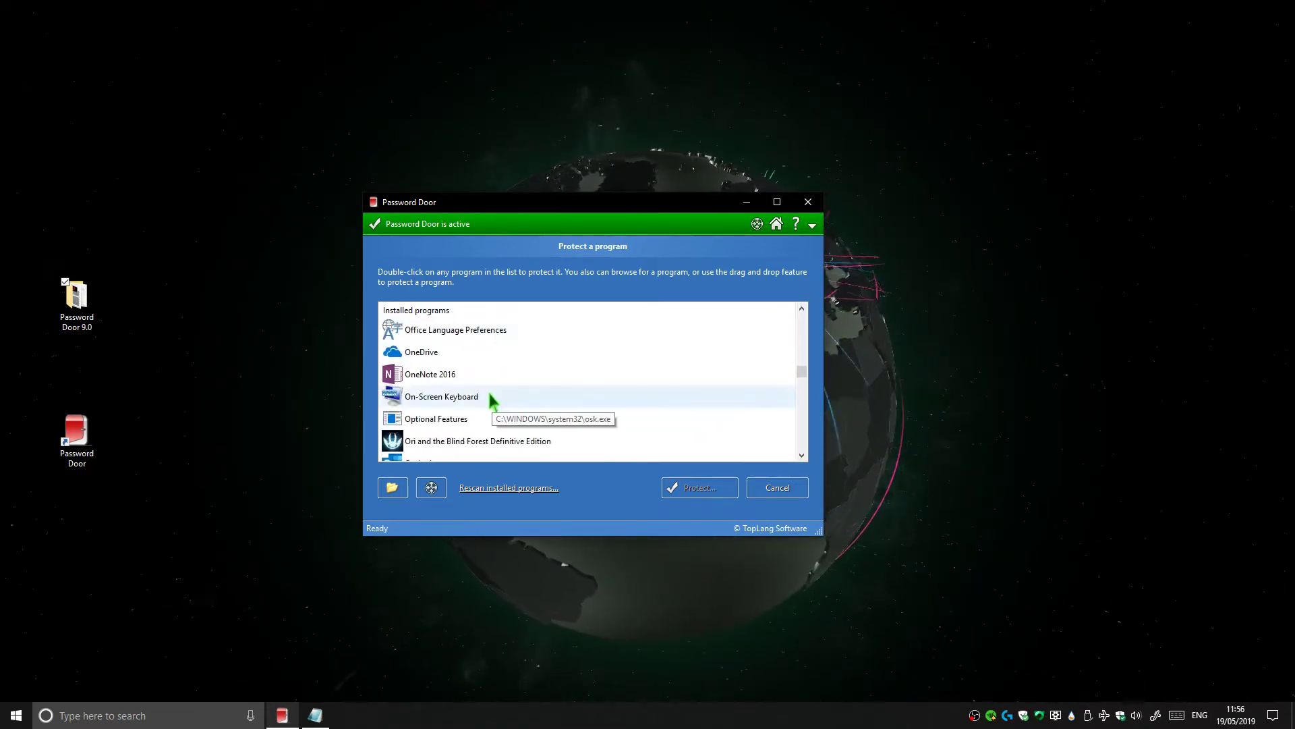
{"action": "scroll", "coordinate": [475, 396], "scroll_direction": "down", "scroll_amount": 12}
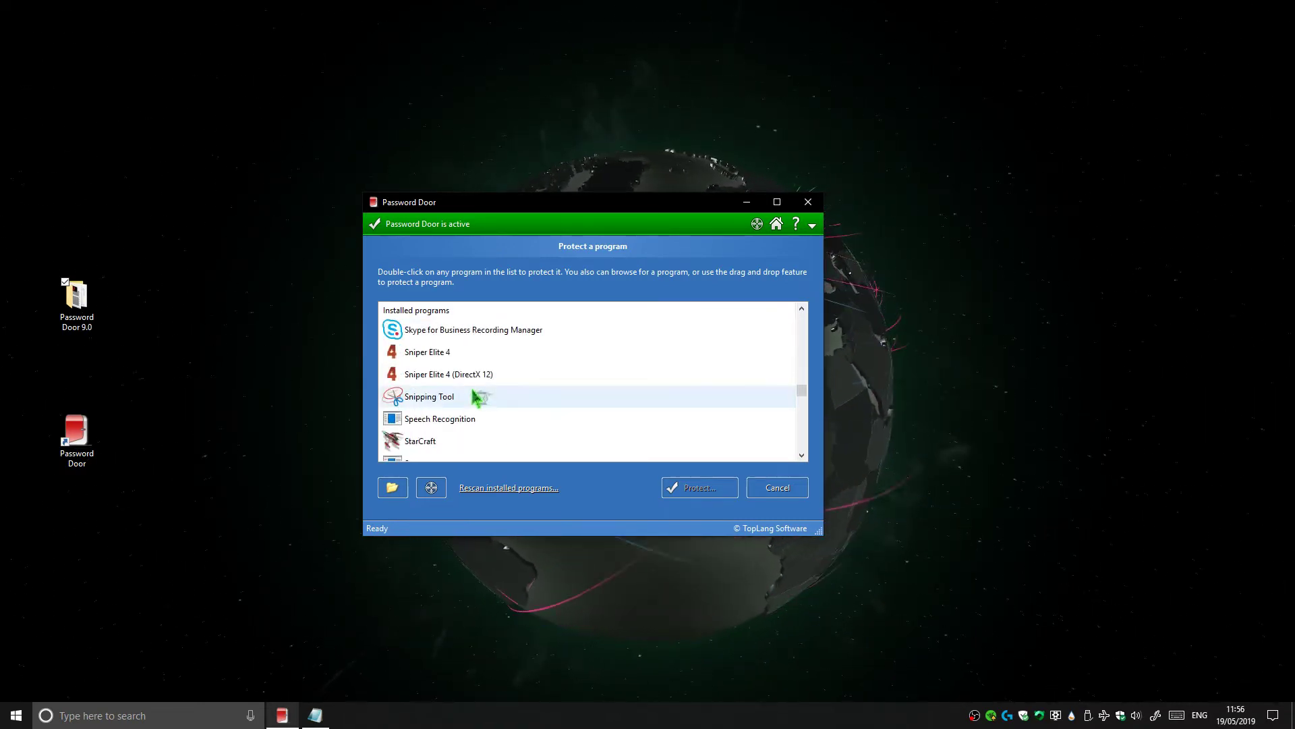
{"action": "scroll", "coordinate": [471, 390], "scroll_direction": "down", "scroll_amount": 12}
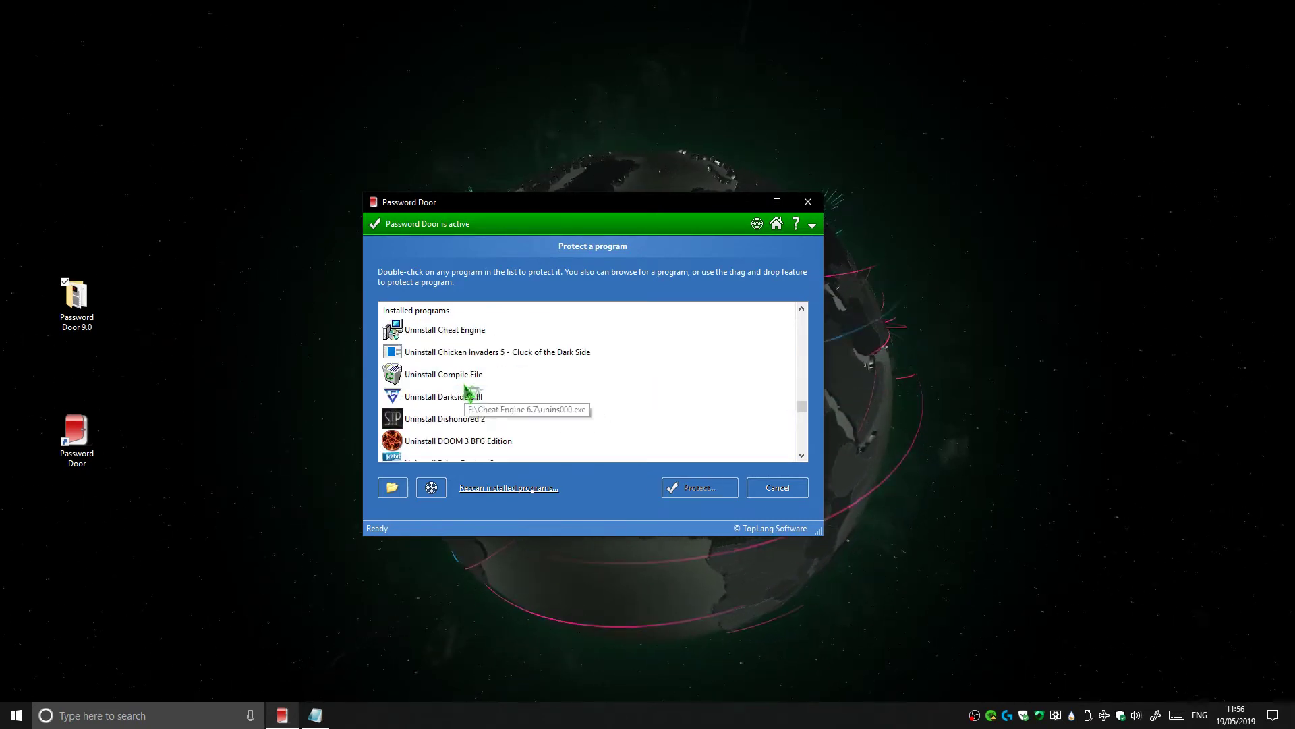
{"action": "scroll", "coordinate": [465, 392], "scroll_direction": "up", "scroll_amount": 2}
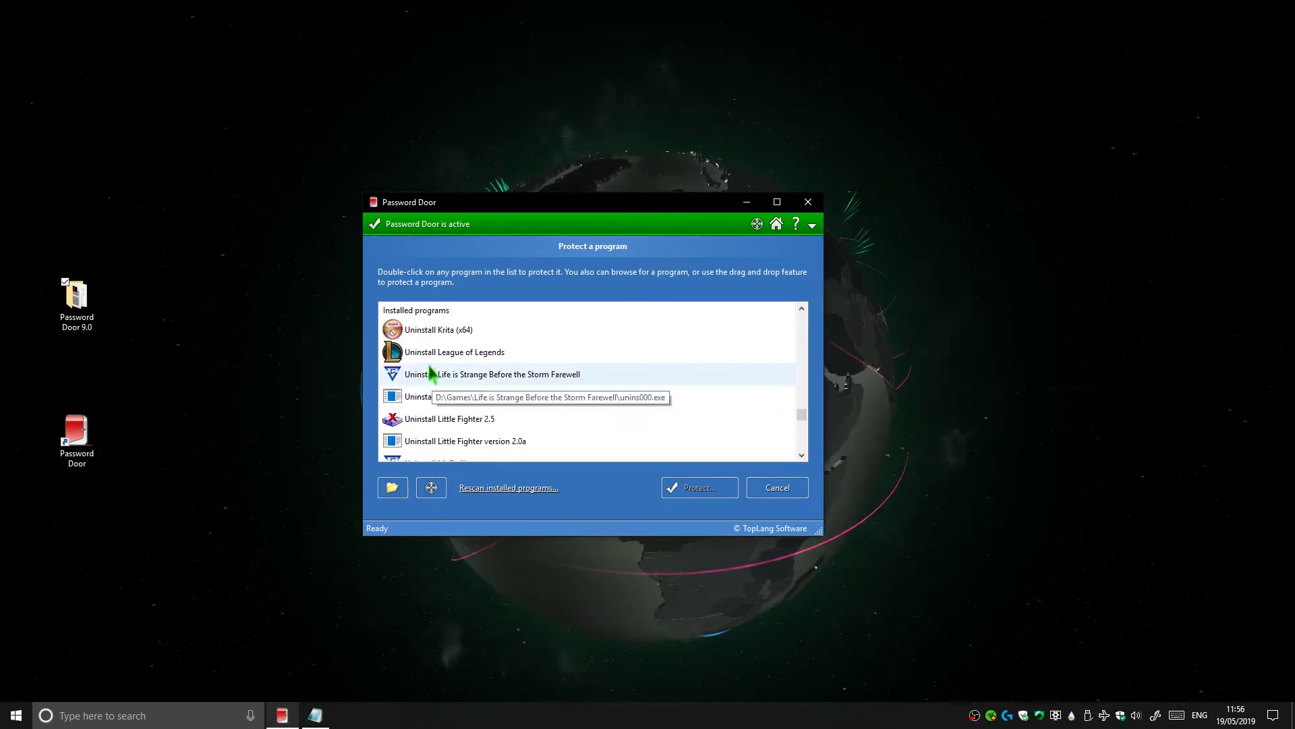
{"action": "scroll", "coordinate": [445, 364], "scroll_direction": "down", "scroll_amount": 3}
{"action": "scroll", "coordinate": [442, 368], "scroll_direction": "up", "scroll_amount": 8}
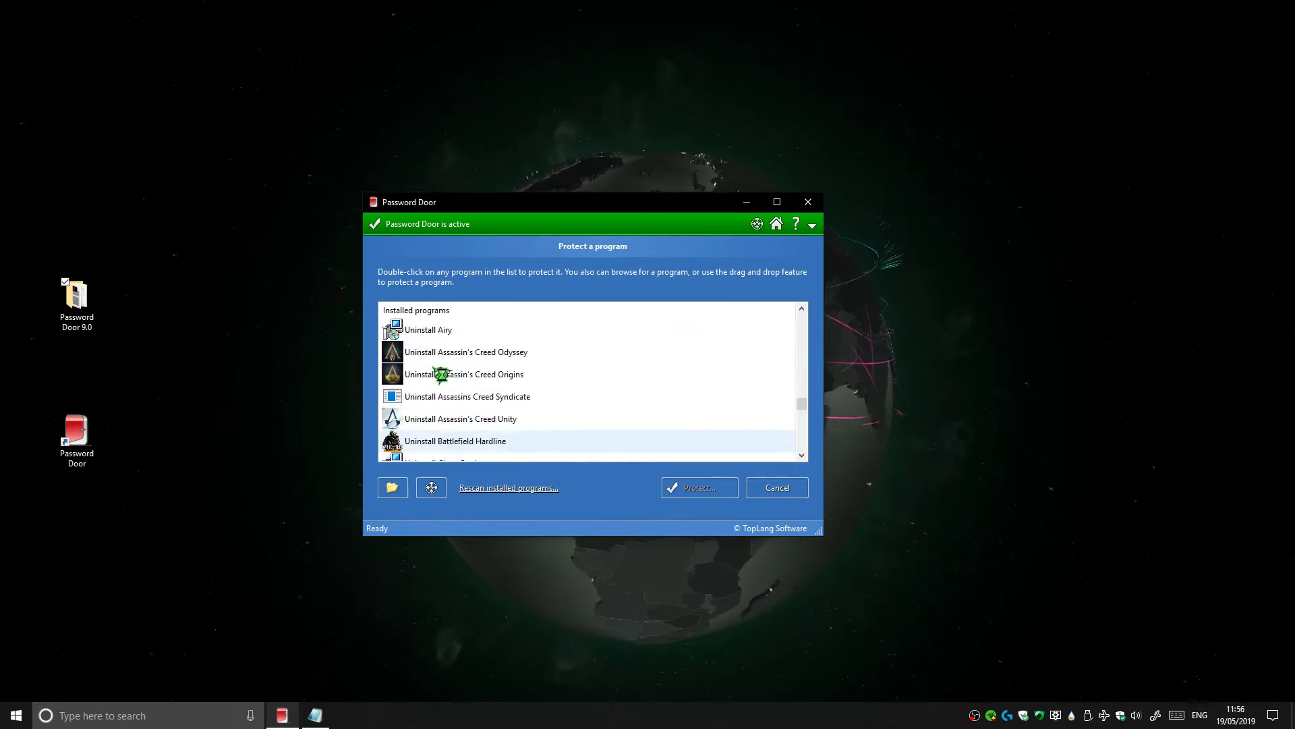
{"action": "scroll", "coordinate": [432, 372], "scroll_direction": "up", "scroll_amount": 8}
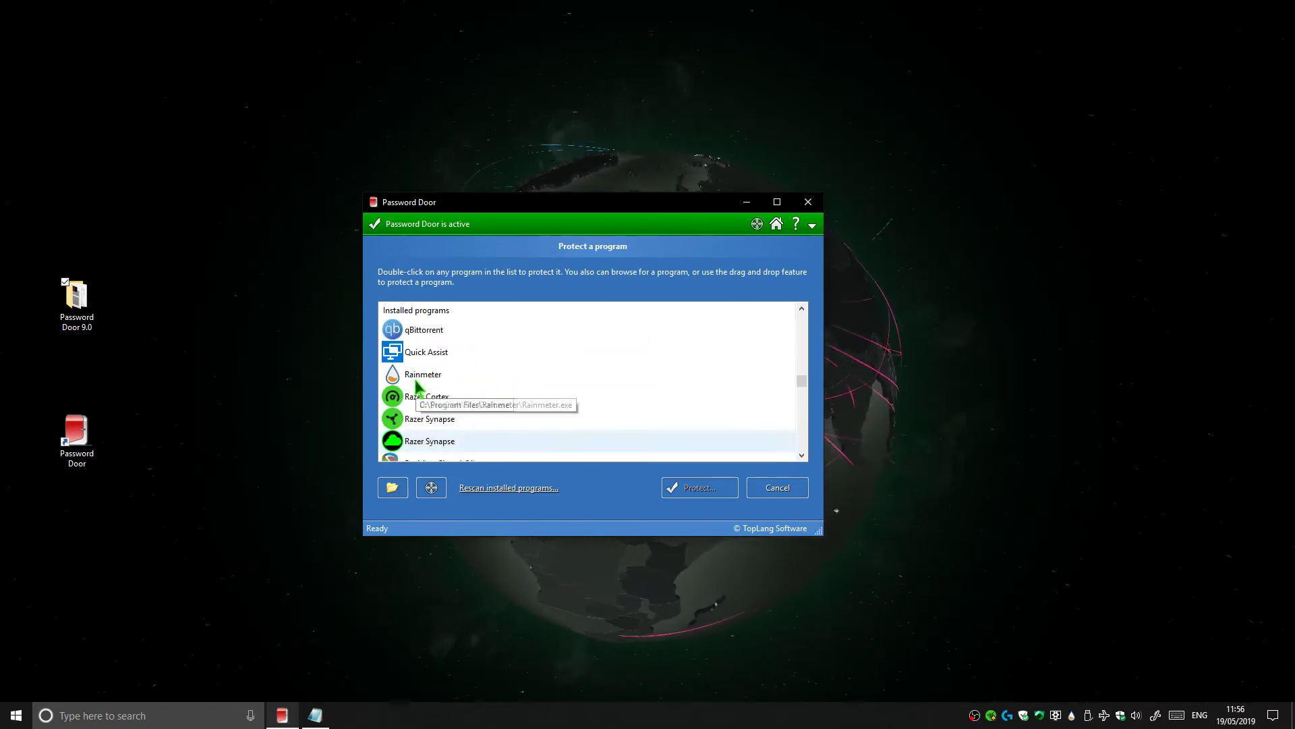
{"action": "scroll", "coordinate": [432, 377], "scroll_direction": "up", "scroll_amount": 12}
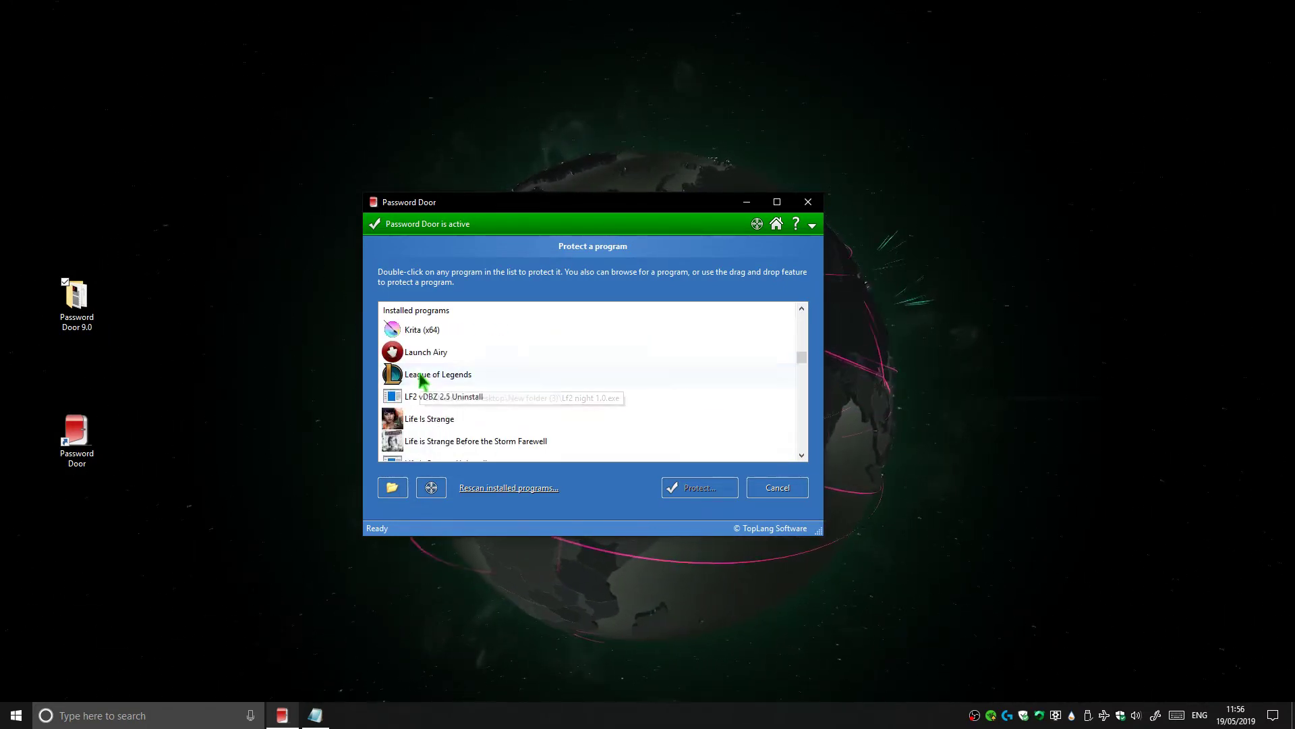
{"action": "scroll", "coordinate": [446, 376], "scroll_direction": "up", "scroll_amount": 1}
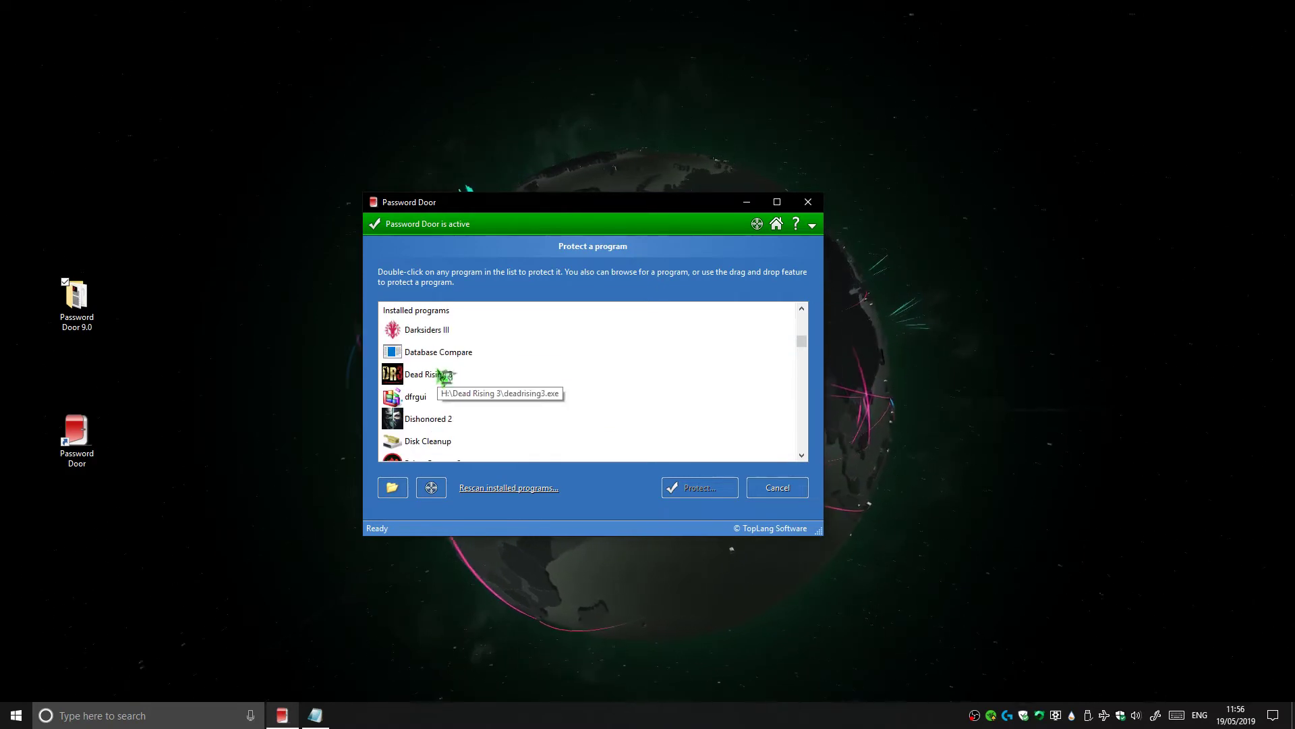
{"action": "left_click", "coordinate": [394, 488]}
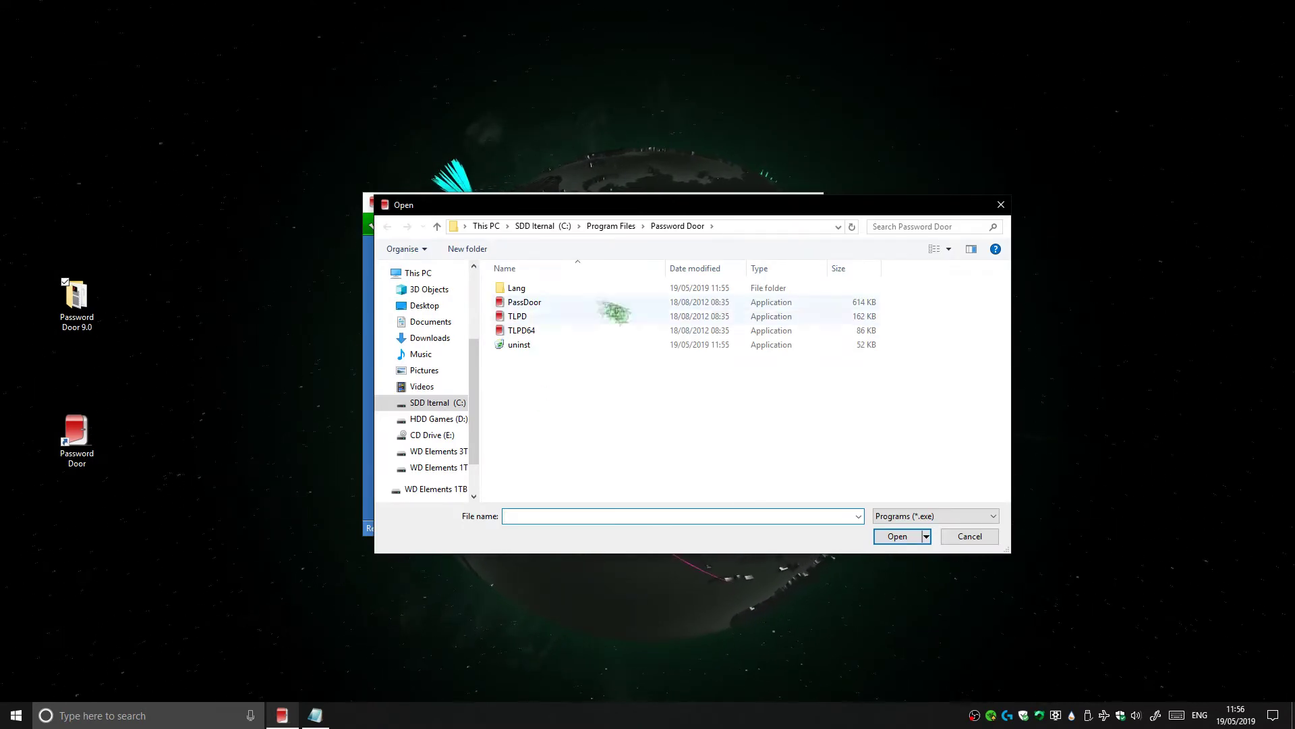
{"action": "left_click", "coordinate": [1002, 204]}
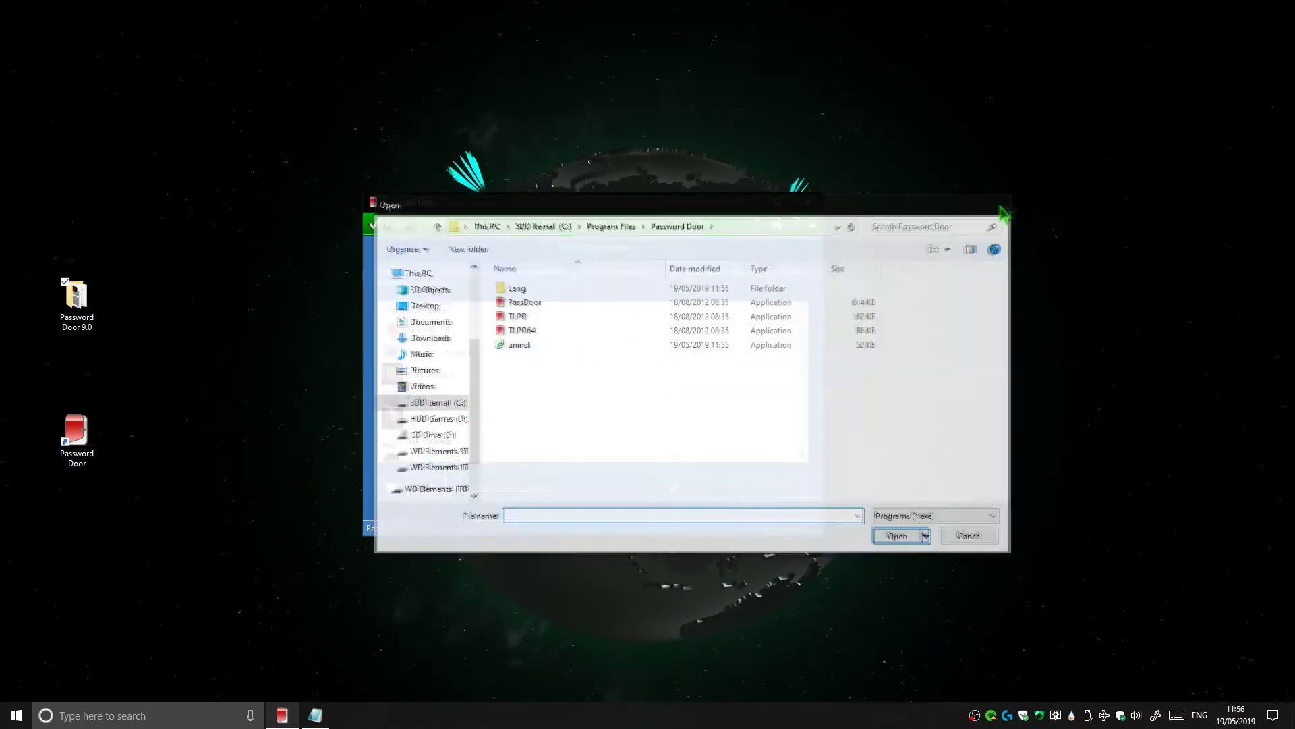
Open the protection settings for GIMP 2 from the installed programs, review the advanced options, and cancel
{"action": "scroll", "coordinate": [464, 398], "scroll_direction": "up", "scroll_amount": 10}
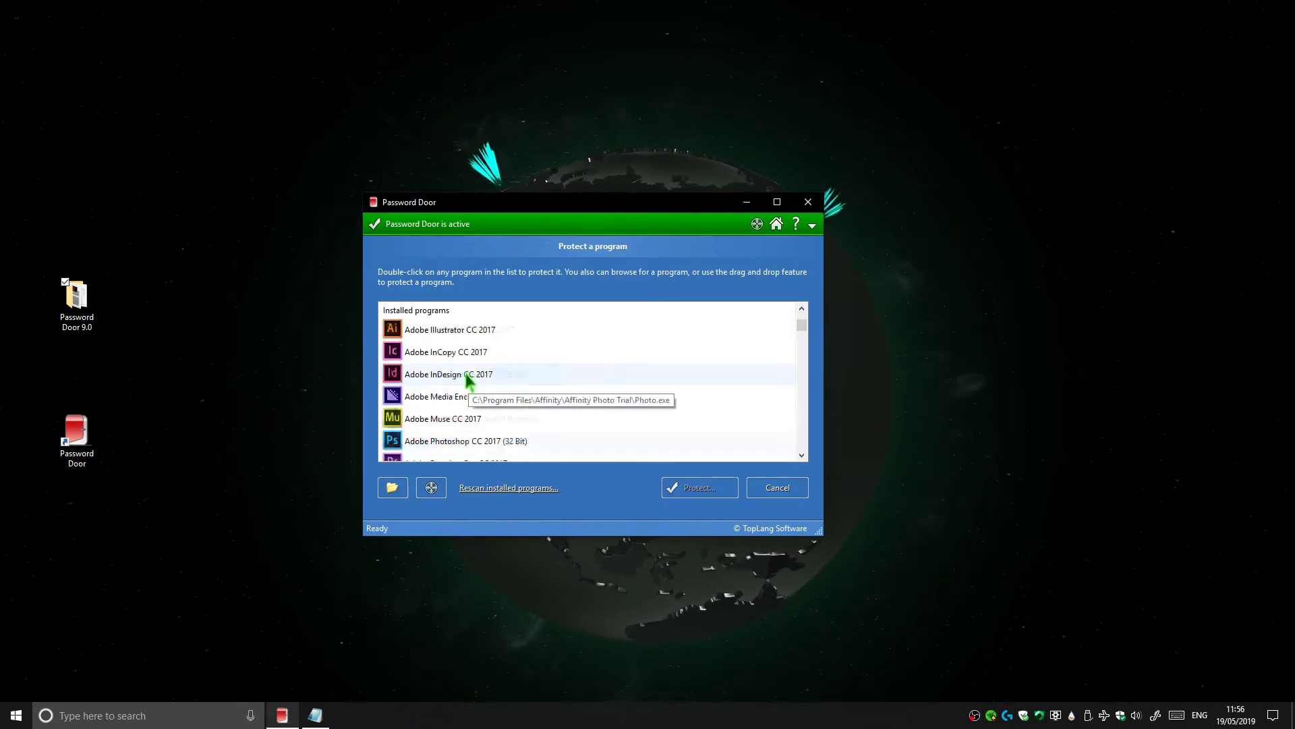
{"action": "scroll", "coordinate": [431, 396], "scroll_direction": "down", "scroll_amount": 8}
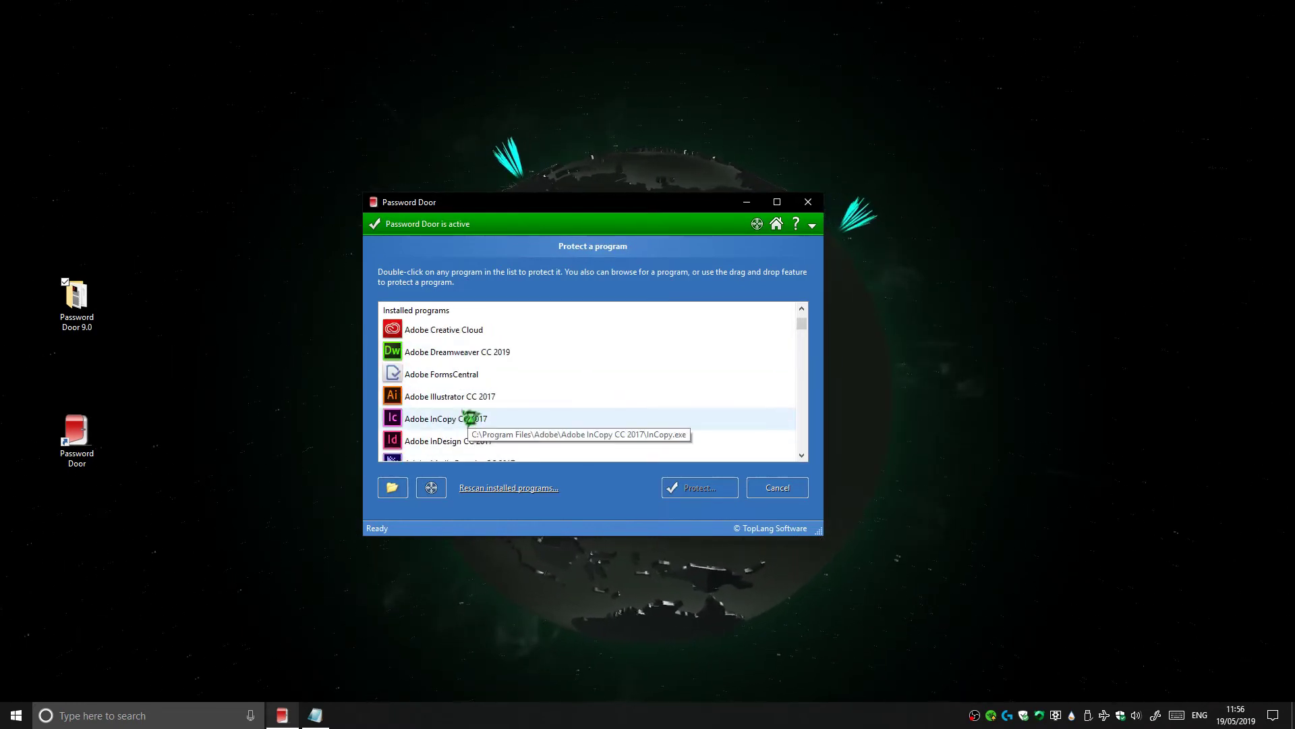
{"action": "scroll", "coordinate": [440, 399], "scroll_direction": "down", "scroll_amount": 6}
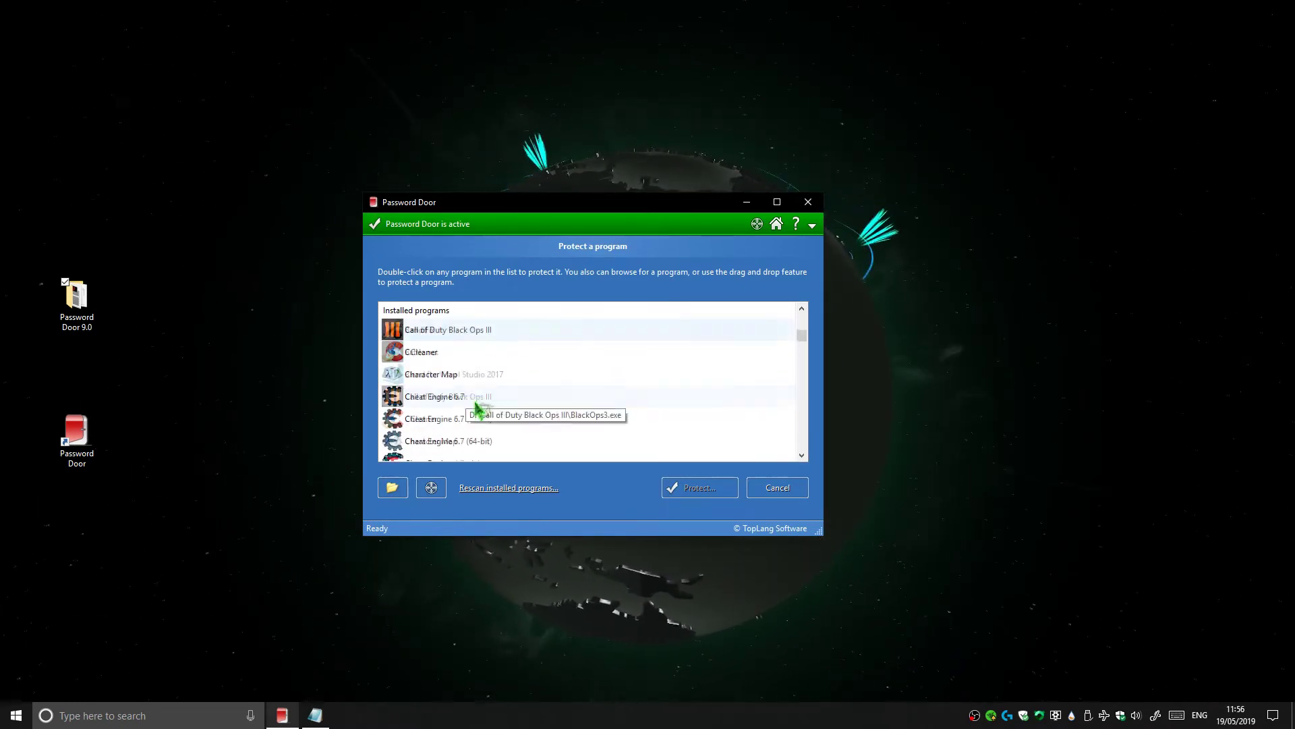
{"action": "scroll", "coordinate": [464, 434], "scroll_direction": "down", "scroll_amount": 7}
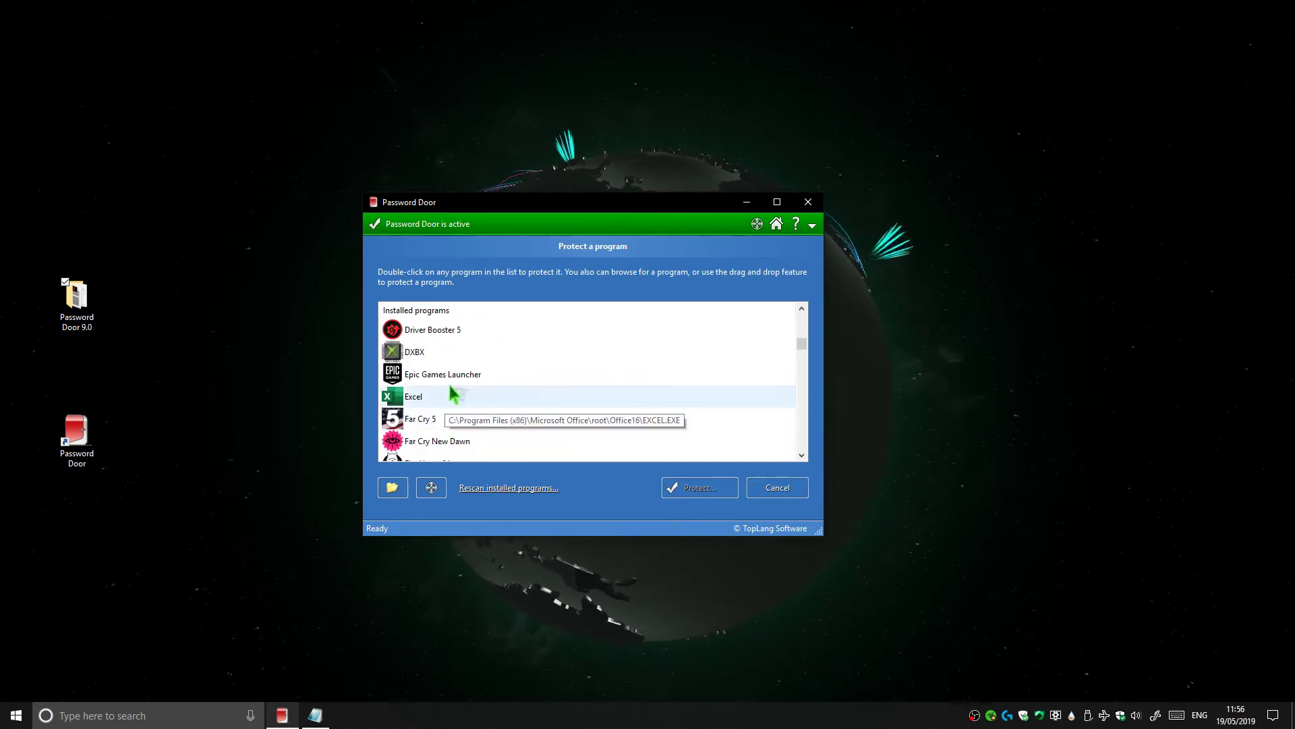
{"action": "scroll", "coordinate": [454, 409], "scroll_direction": "down", "scroll_amount": 1}
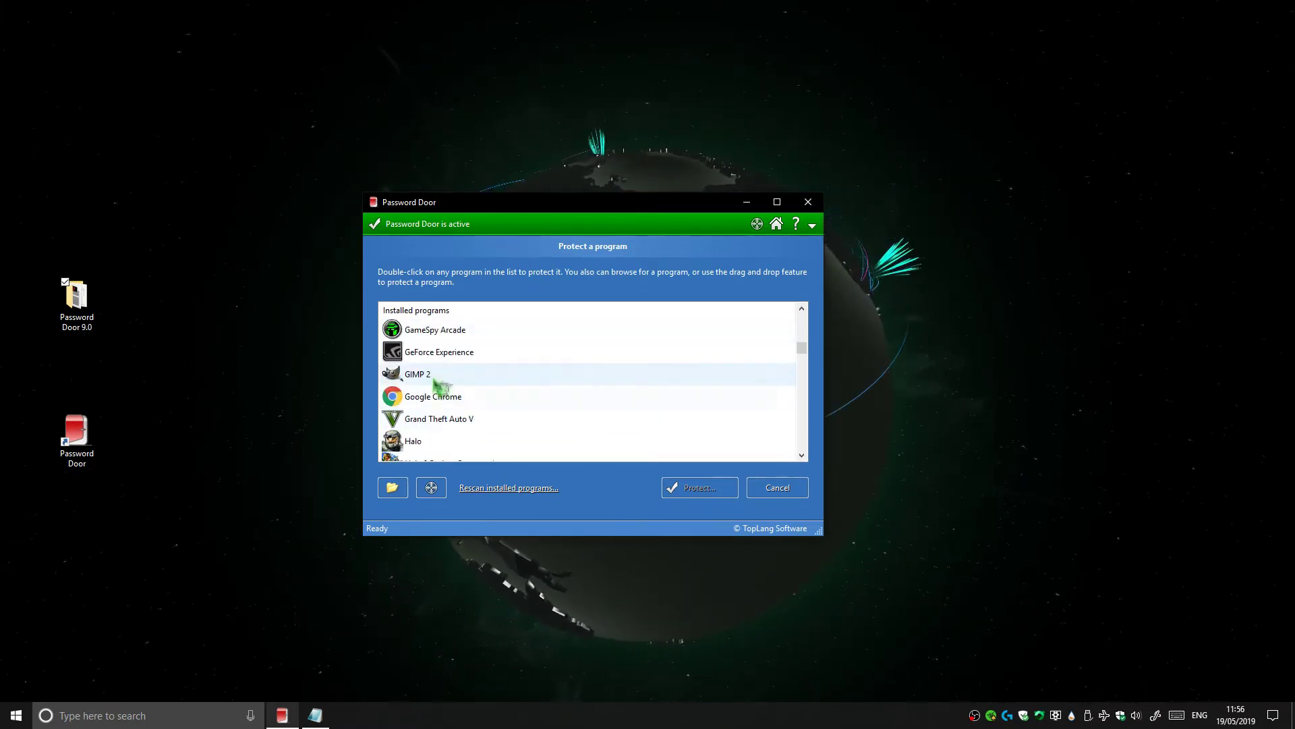
{"action": "double_click", "coordinate": [434, 375]}
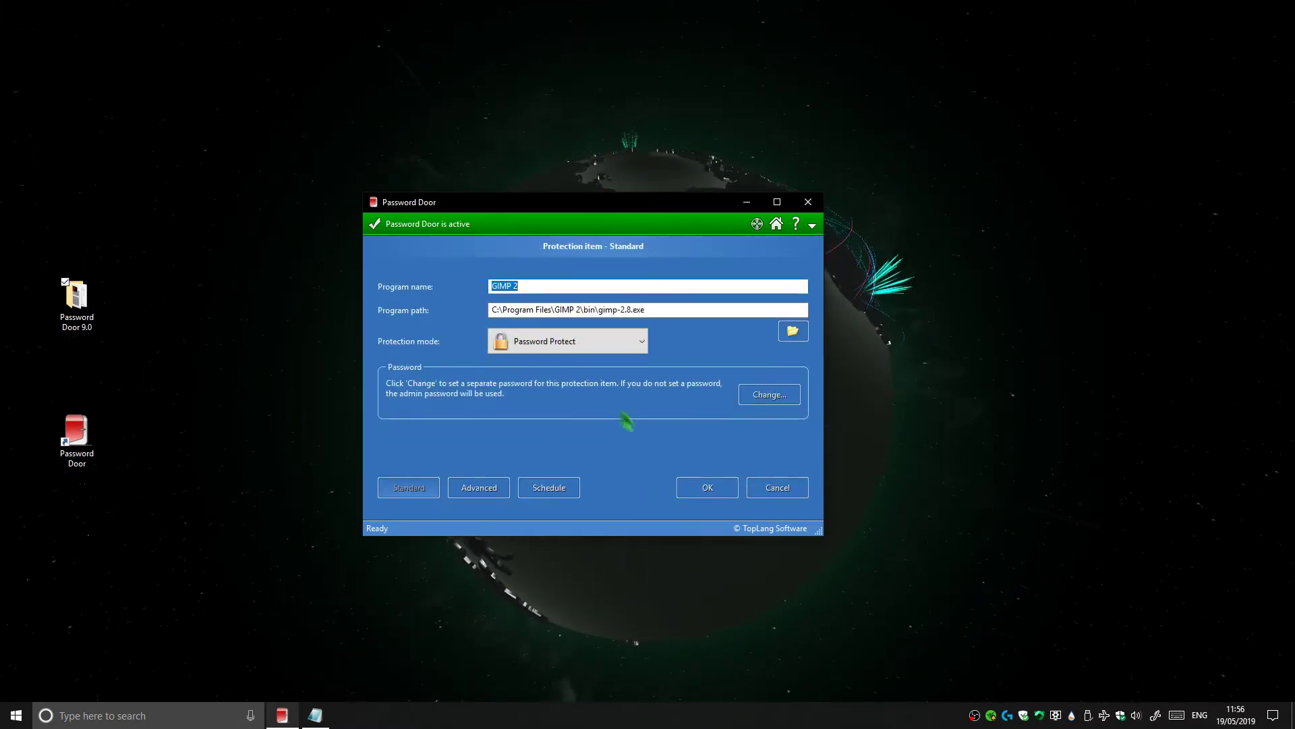
{"action": "left_click", "coordinate": [708, 495]}
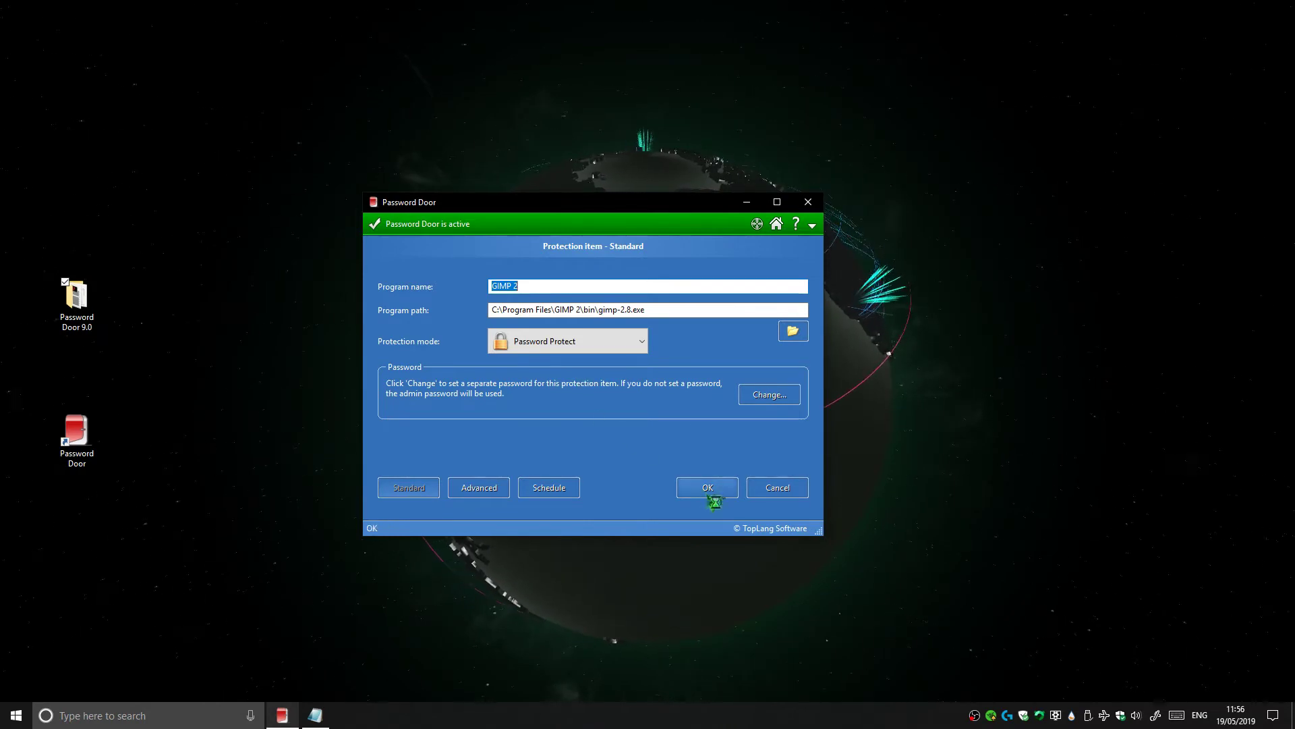
{"action": "left_click", "coordinate": [467, 490]}
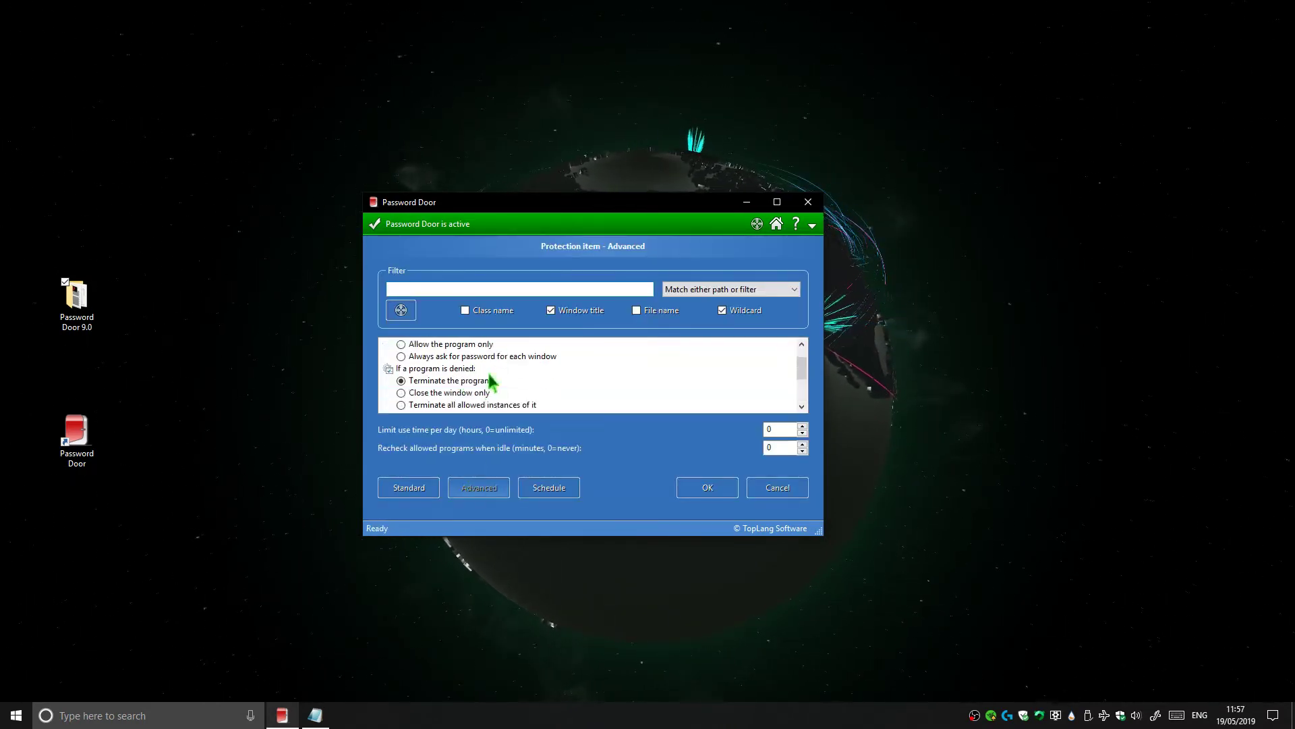
{"action": "left_click", "coordinate": [776, 494]}
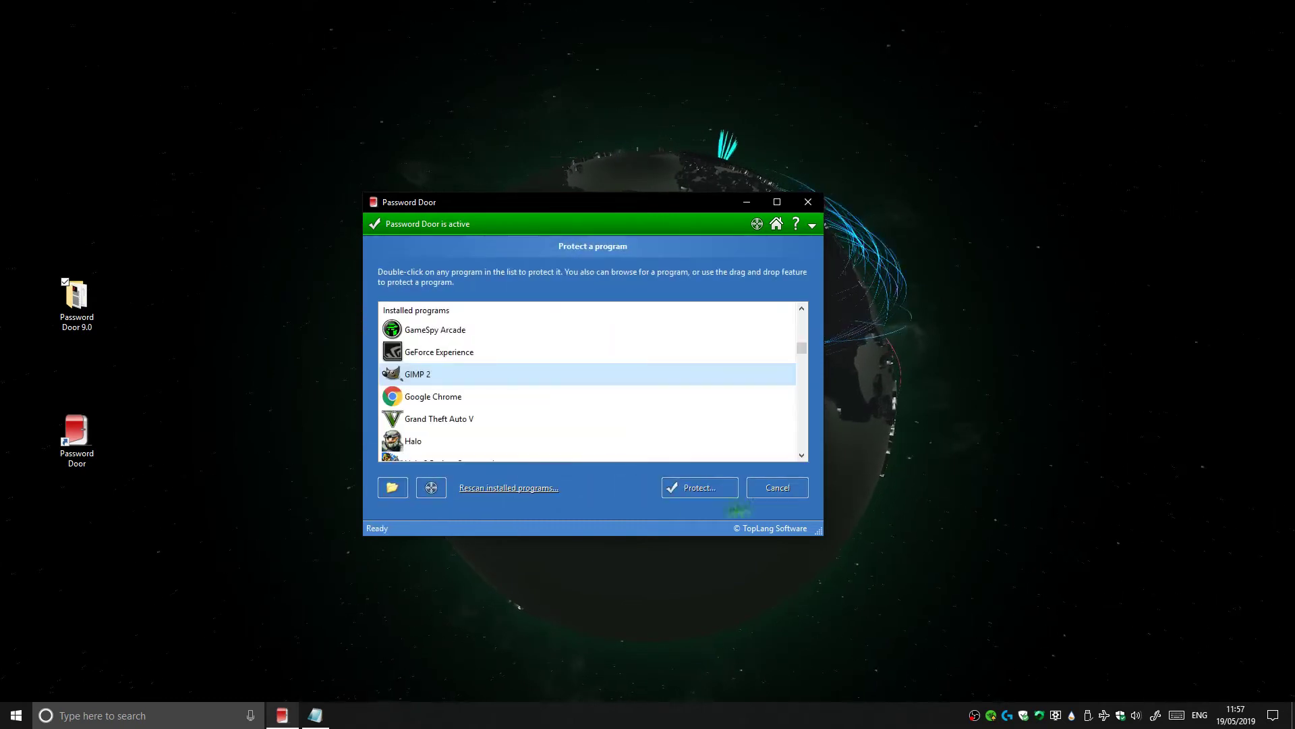
Protect GIMP 2 in Password Protect mode without a separate password, and close the Password Door window
{"action": "left_click", "coordinate": [688, 491]}
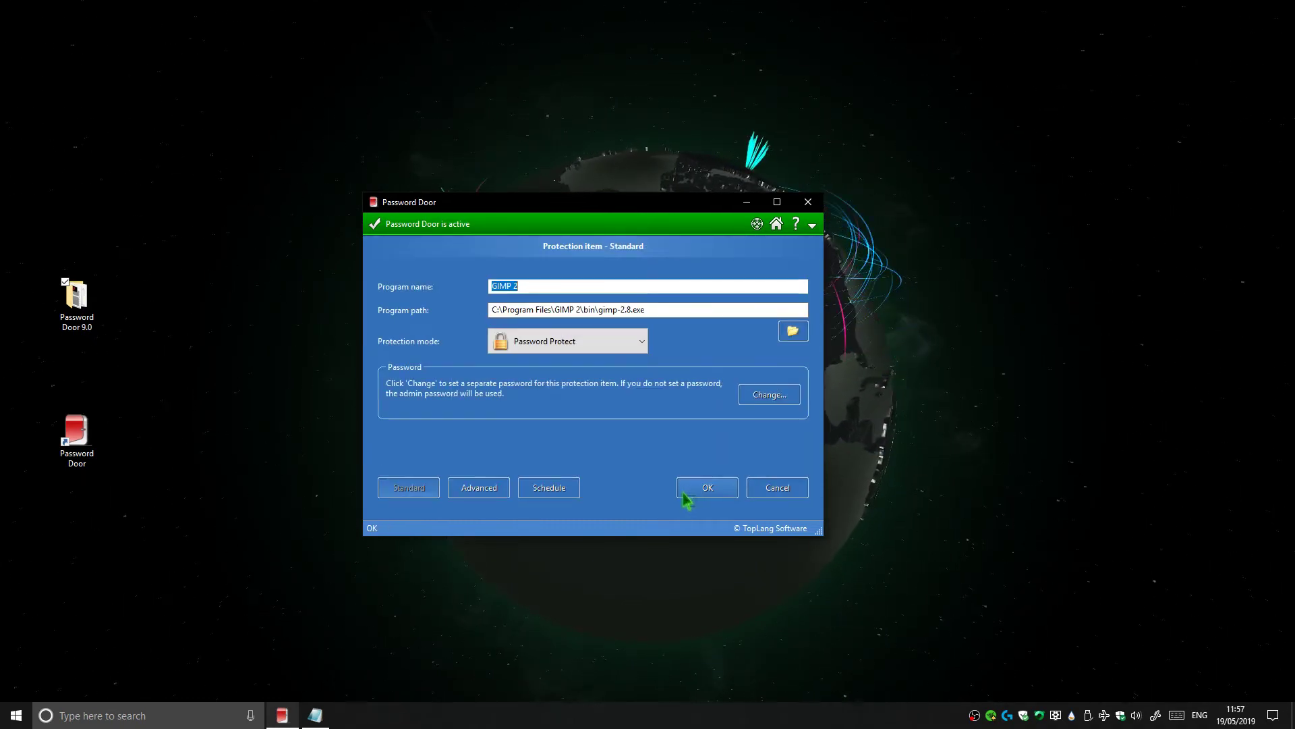
{"action": "left_click", "coordinate": [715, 494]}
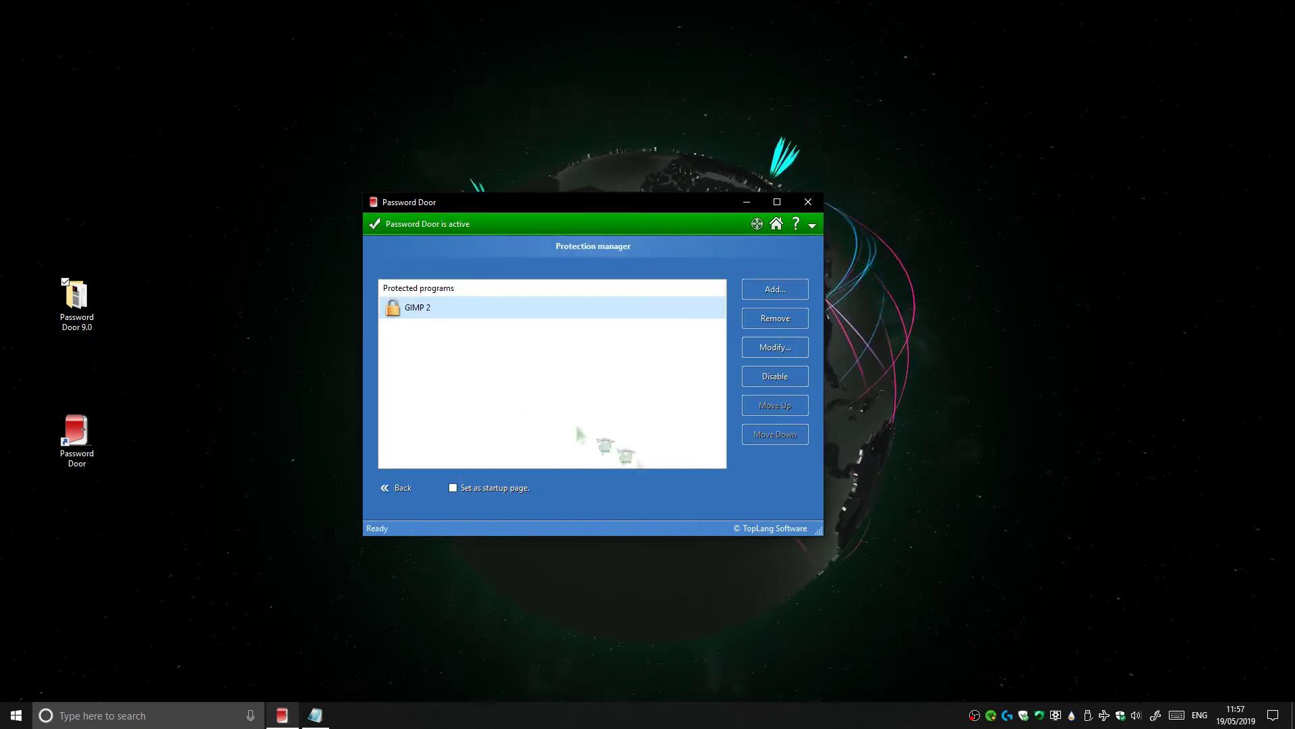
{"action": "left_click", "coordinate": [463, 362]}
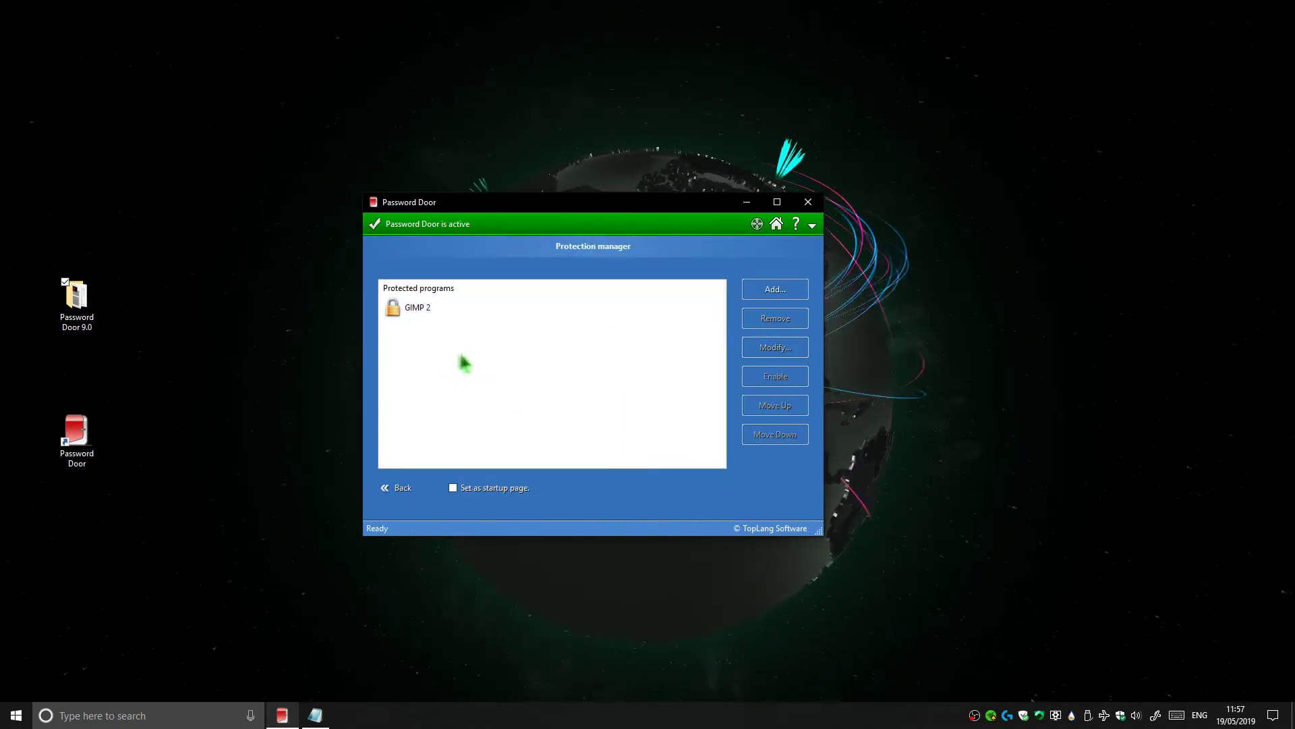
{"action": "left_click", "coordinate": [811, 203]}
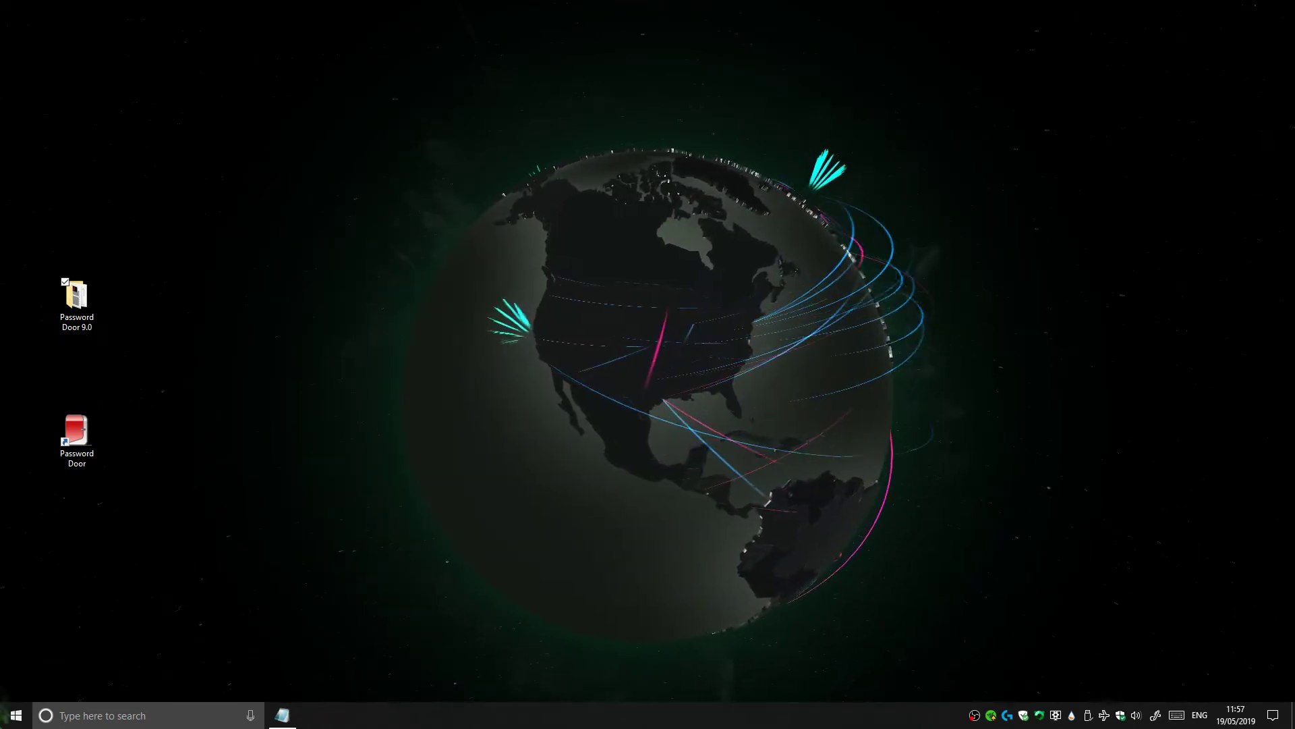
Launch GIMP 2 and enter the protection password in its startup prompt to unlock the program
{"action": "key", "text": "super"}
{"action": "scroll", "coordinate": [287, 375], "scroll_direction": "down", "scroll_amount": 5}
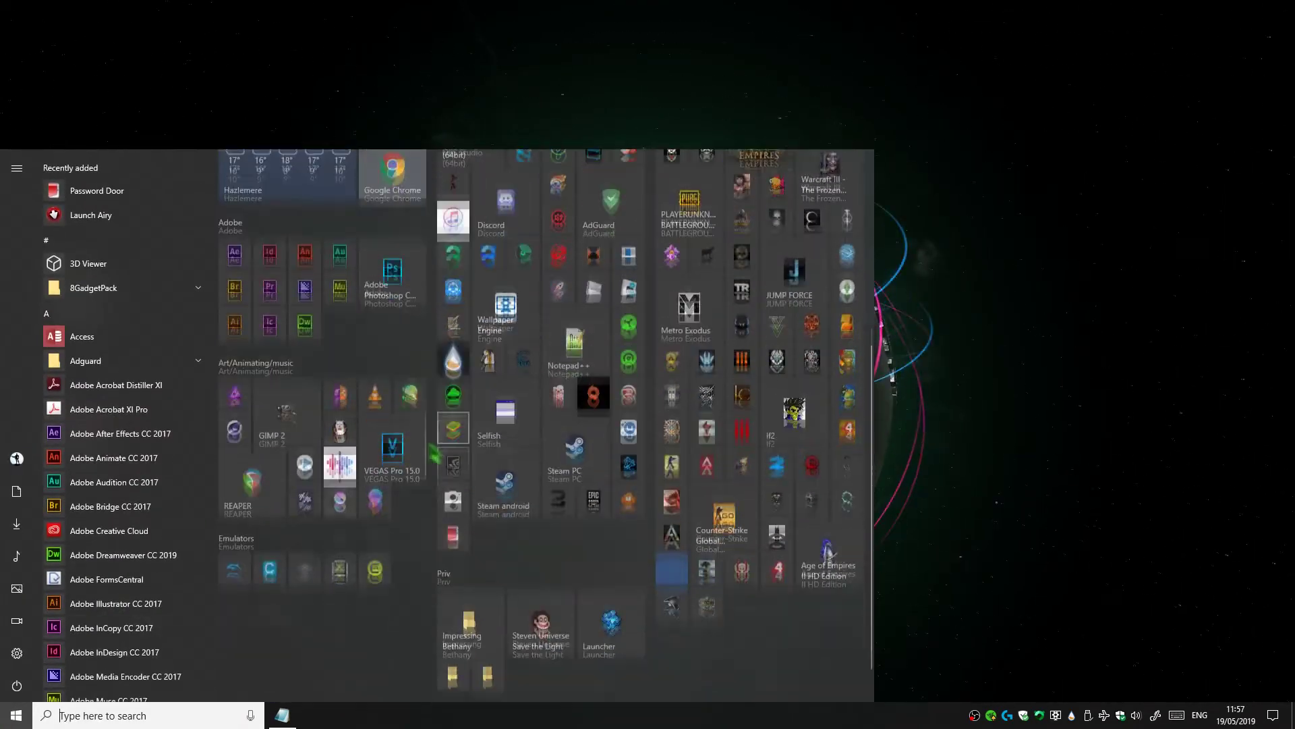
{"action": "left_click", "coordinate": [294, 388]}
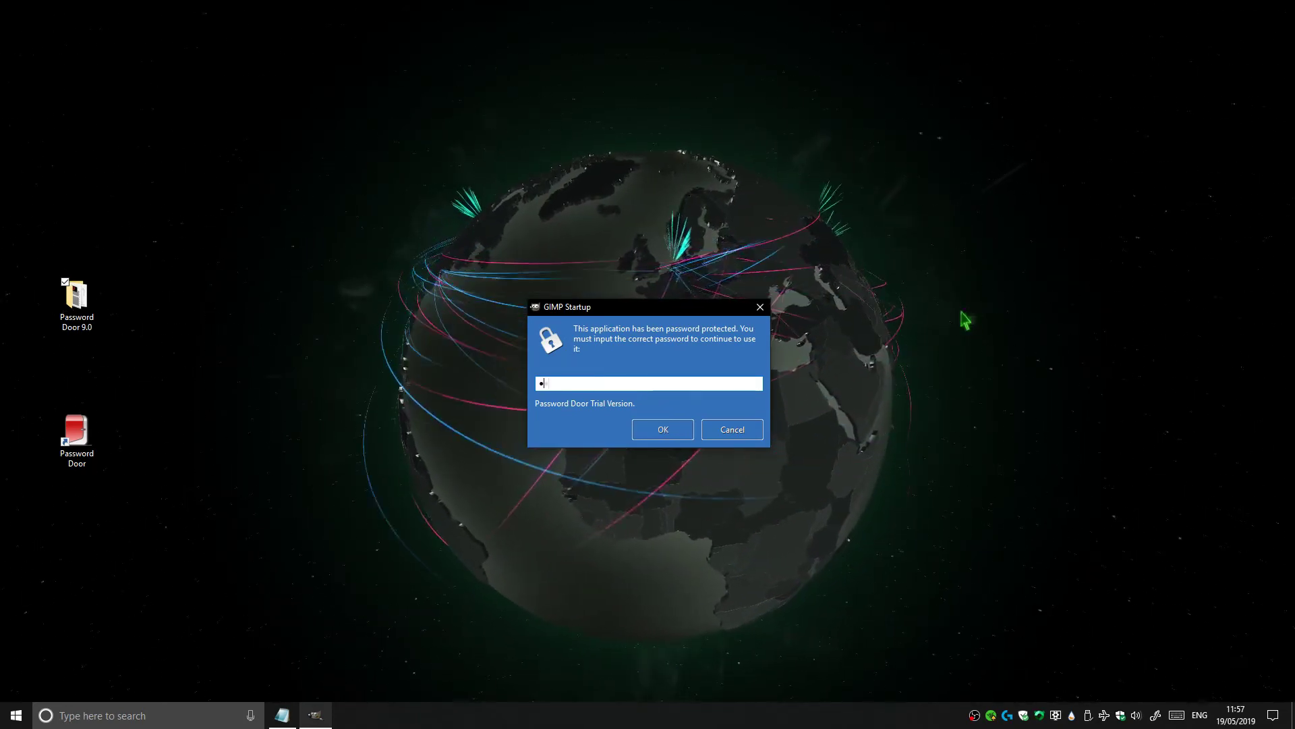
{"action": "type", "text": "•••••••"}
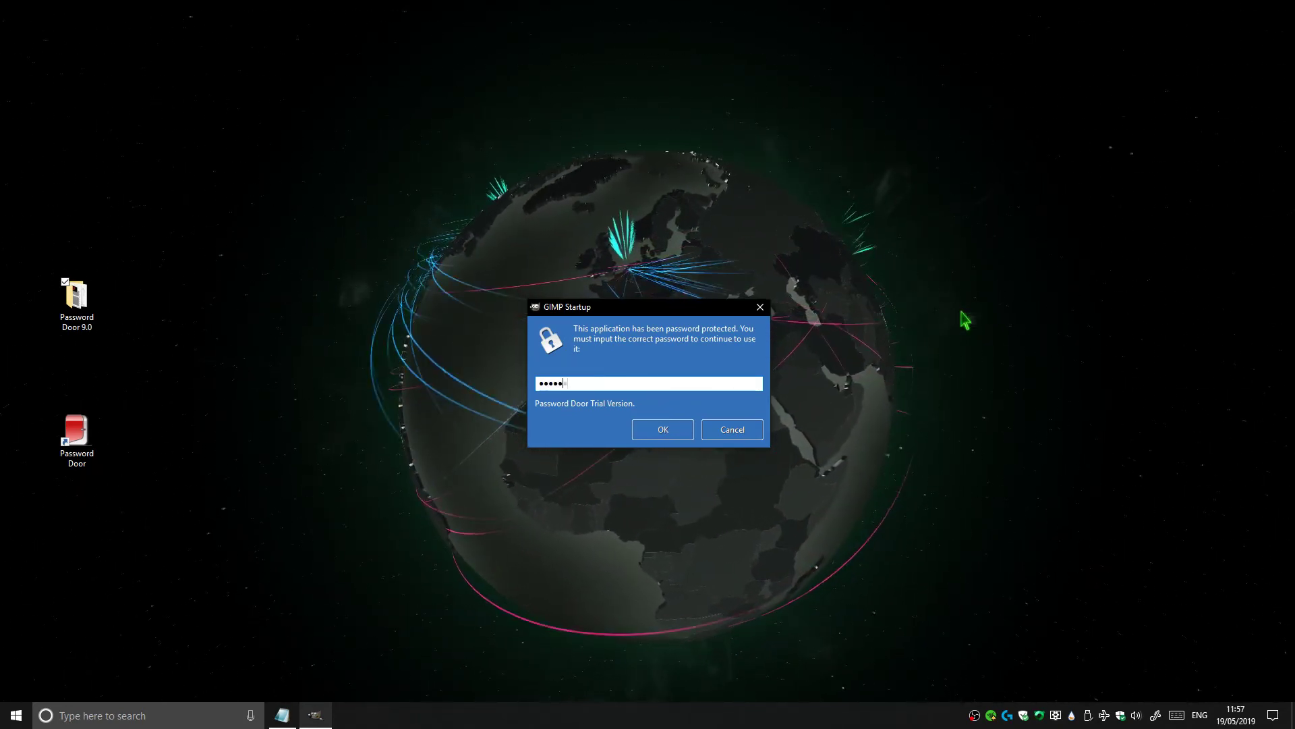
{"action": "type", "text": "••••••"}
{"action": "key", "text": "Return"}
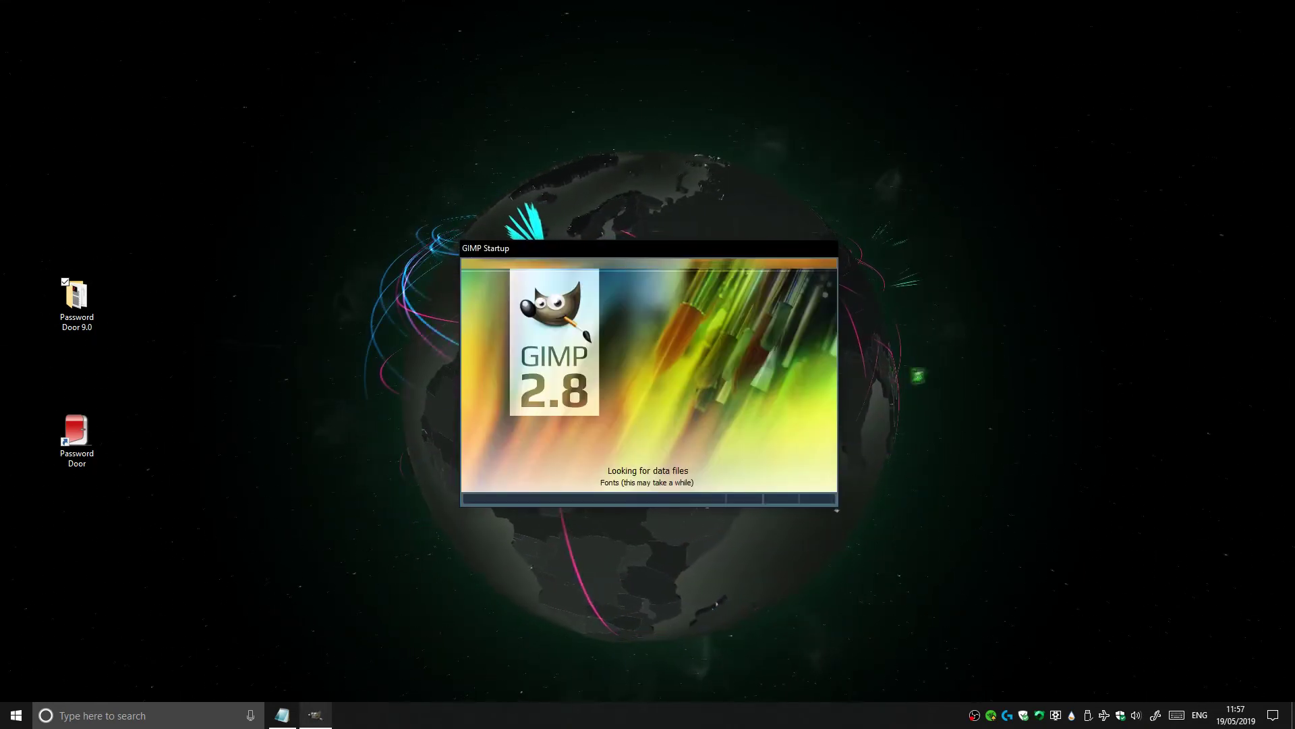